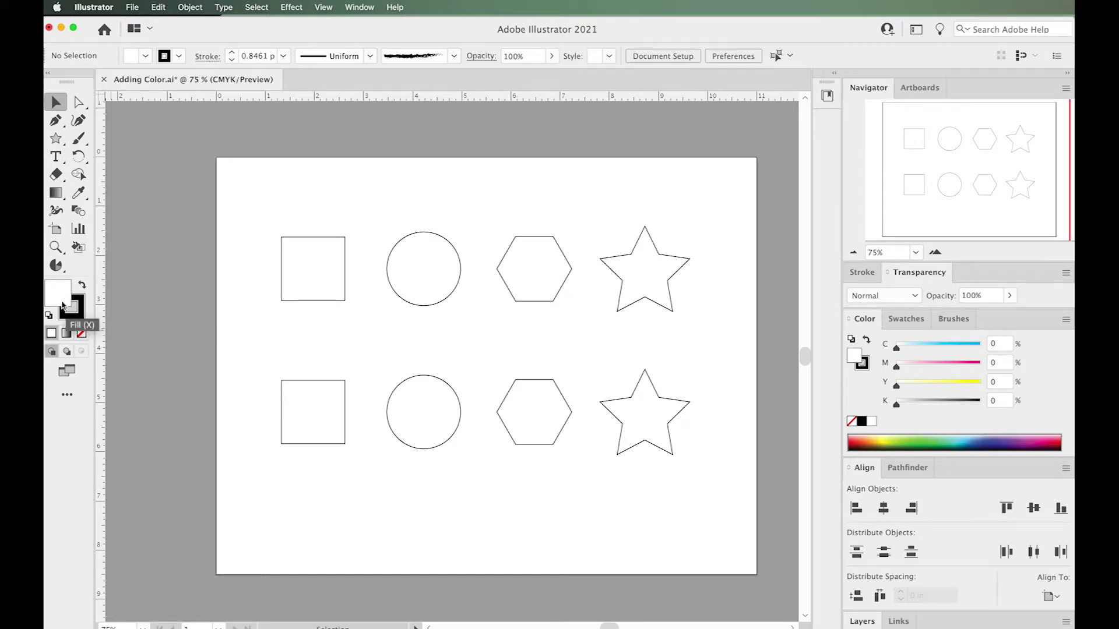
Step: Fill the top-left square with a deep blue (about C 90%, M 84%) from the Color Picker
{"action": "left_click", "coordinate": [283, 256]}
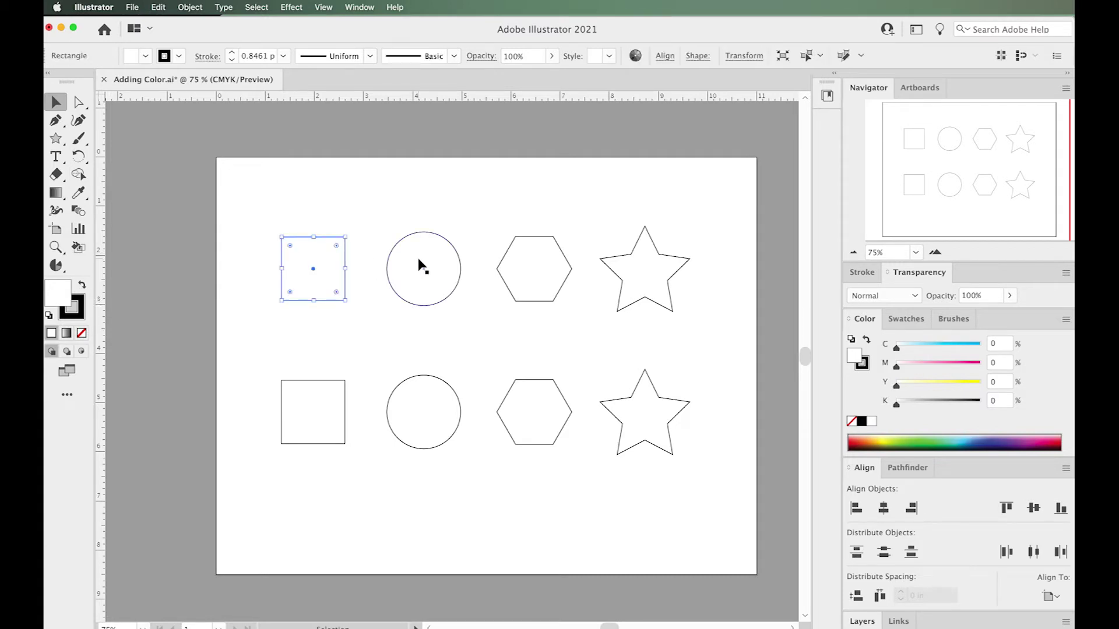
{"action": "left_click", "coordinate": [401, 241]}
{"action": "left_click", "coordinate": [314, 263]}
{"action": "double_click", "coordinate": [62, 297]}
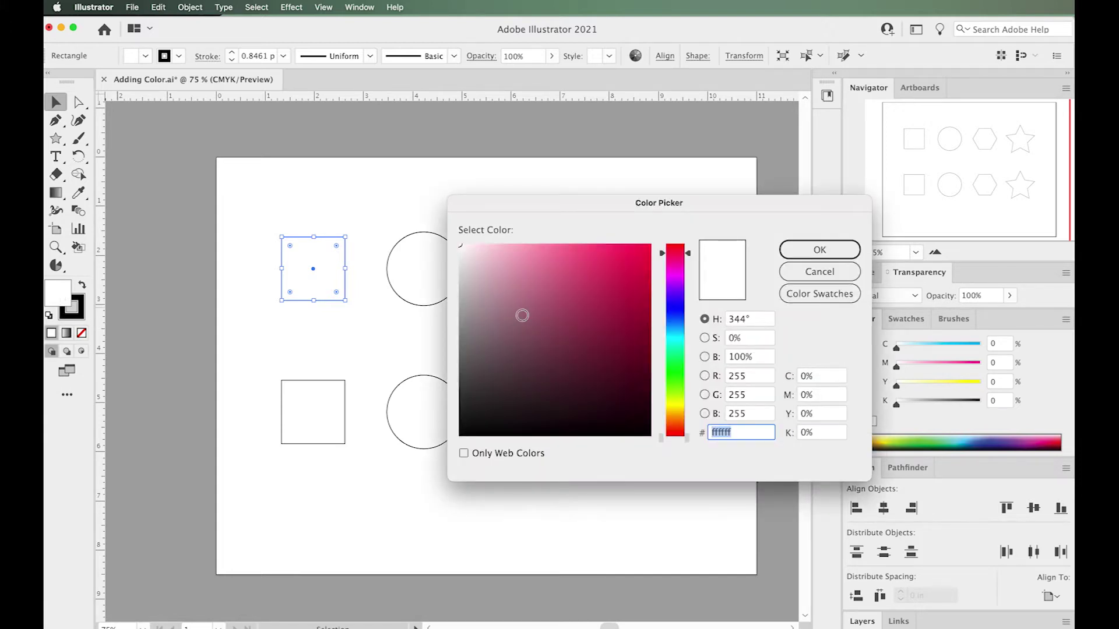
{"action": "left_click", "coordinate": [579, 304]}
{"action": "mouse_move", "coordinate": [579, 304]}
{"action": "left_mouse_down"}
{"action": "mouse_move", "coordinate": [596, 278]}
{"action": "mouse_move", "coordinate": [617, 305]}
{"action": "mouse_move", "coordinate": [594, 330]}
{"action": "mouse_move", "coordinate": [543, 330]}
{"action": "mouse_move", "coordinate": [564, 325]}
{"action": "mouse_move", "coordinate": [610, 267]}
{"action": "mouse_move", "coordinate": [626, 295]}
{"action": "left_mouse_up"}
{"action": "left_click", "coordinate": [671, 310]}
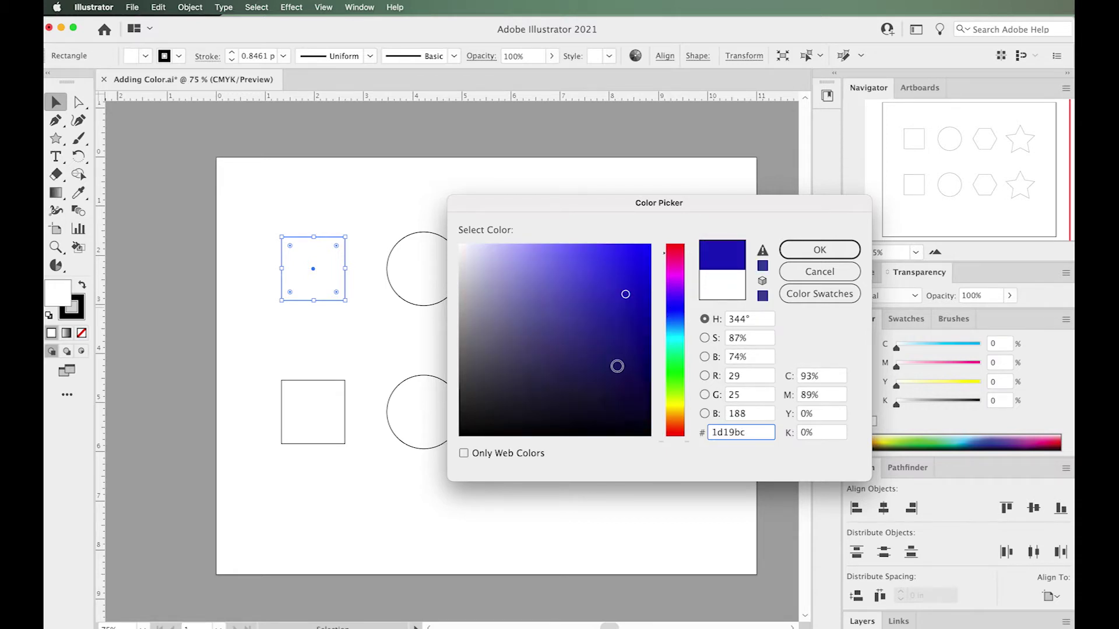
{"action": "left_click", "coordinate": [617, 366]}
{"action": "left_click", "coordinate": [600, 329]}
{"action": "left_click", "coordinate": [632, 300]}
{"action": "left_click", "coordinate": [625, 275]}
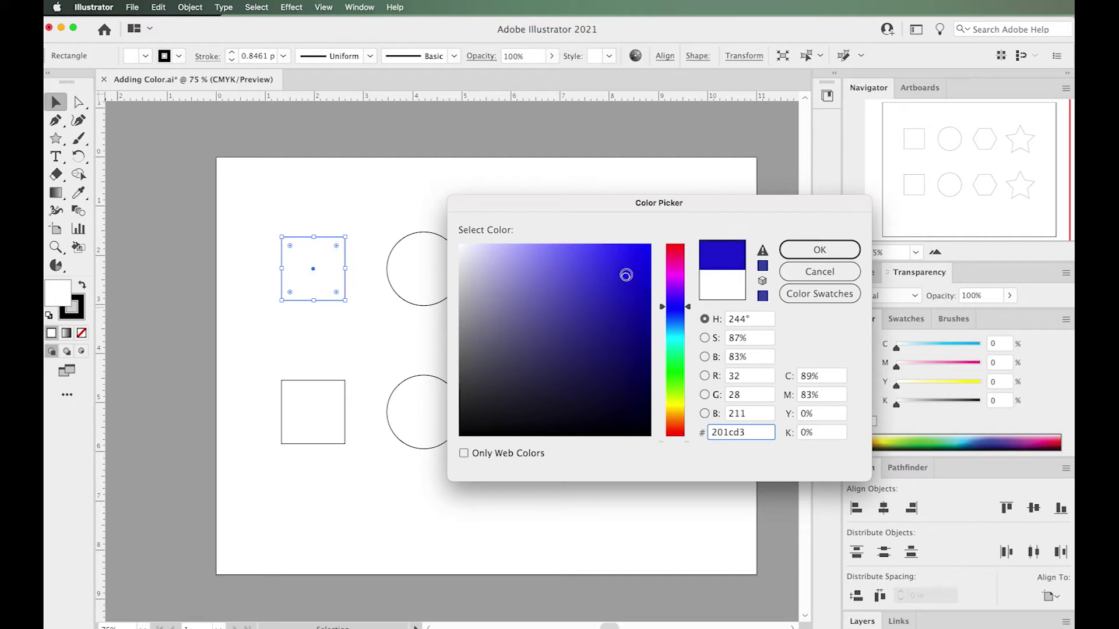
{"action": "left_click", "coordinate": [629, 278]}
{"action": "left_click", "coordinate": [820, 251]}
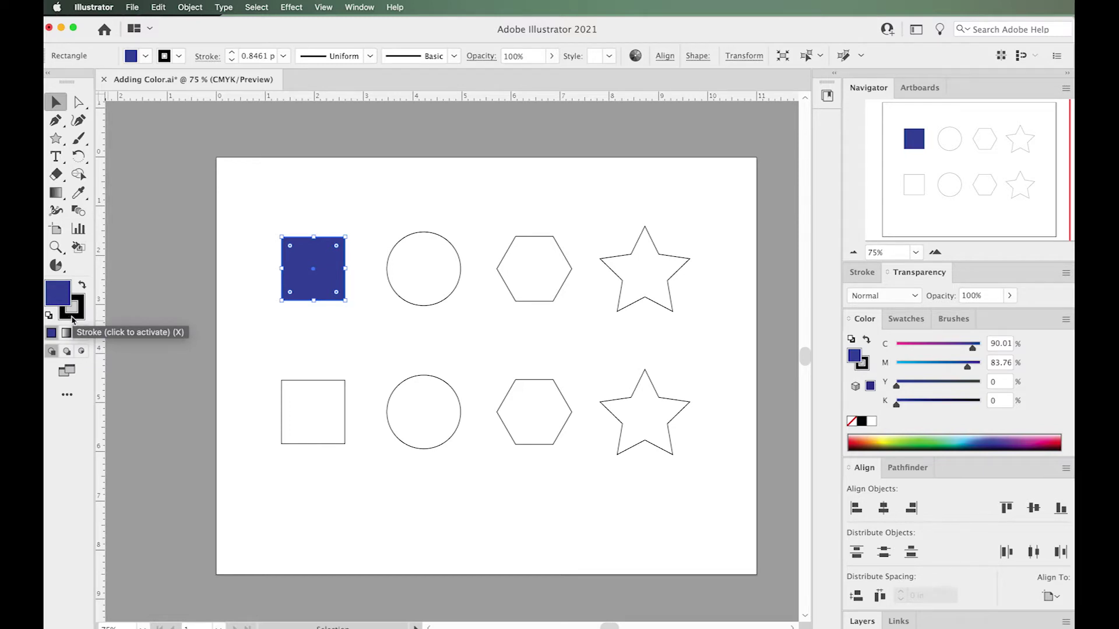
Step: Stroke the blue square bright green (about C 60%, Y 86%), zoom to 200% and deselect
{"action": "left_click", "coordinate": [73, 319]}
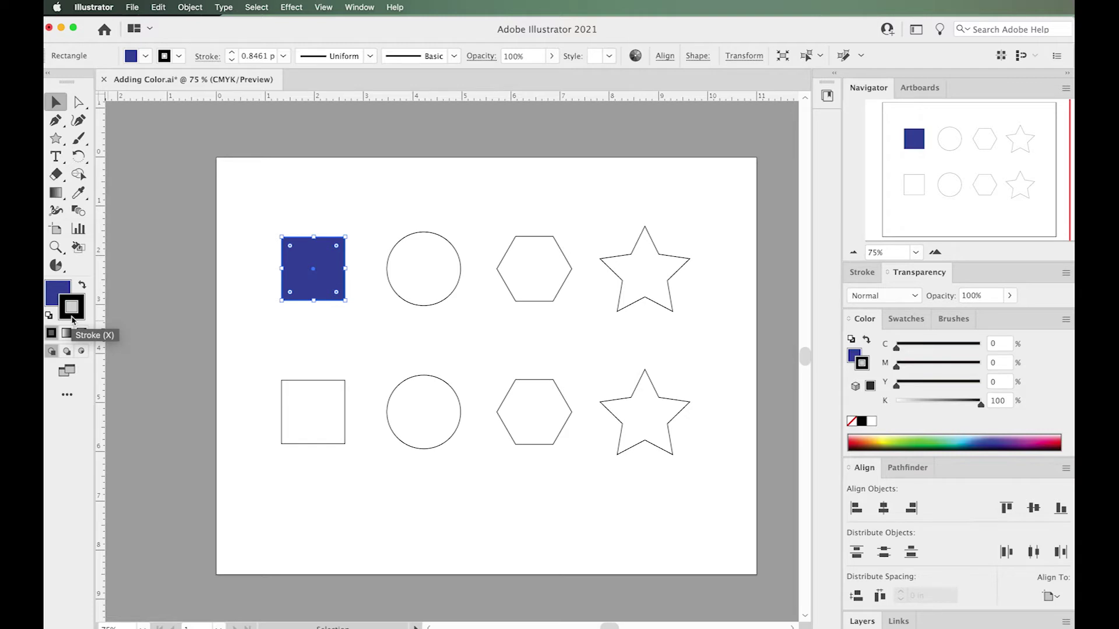
{"action": "double_click", "coordinate": [73, 318]}
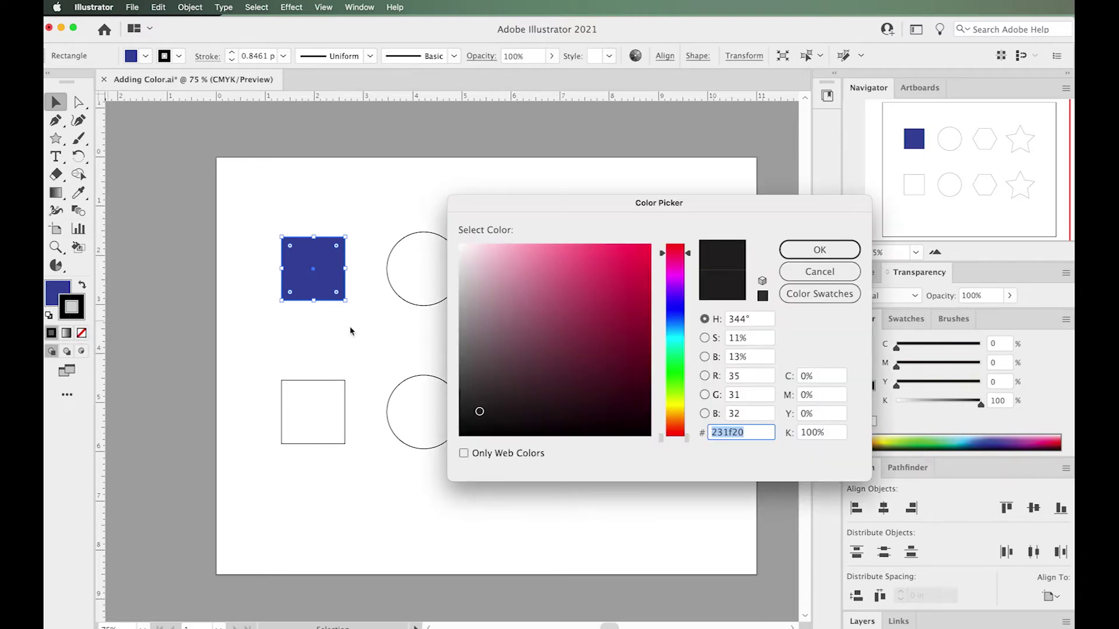
{"action": "mouse_move", "coordinate": [528, 288]}
{"action": "left_mouse_down"}
{"action": "mouse_move", "coordinate": [639, 292]}
{"action": "mouse_move", "coordinate": [611, 268]}
{"action": "mouse_move", "coordinate": [628, 259]}
{"action": "left_mouse_up"}
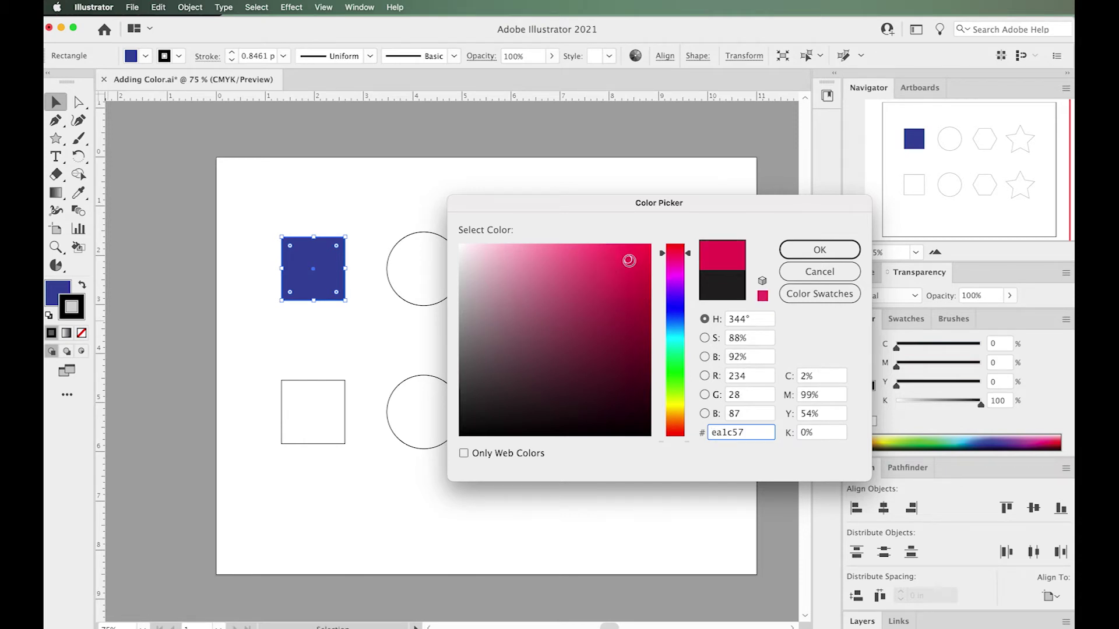
{"action": "left_click", "coordinate": [675, 361]}
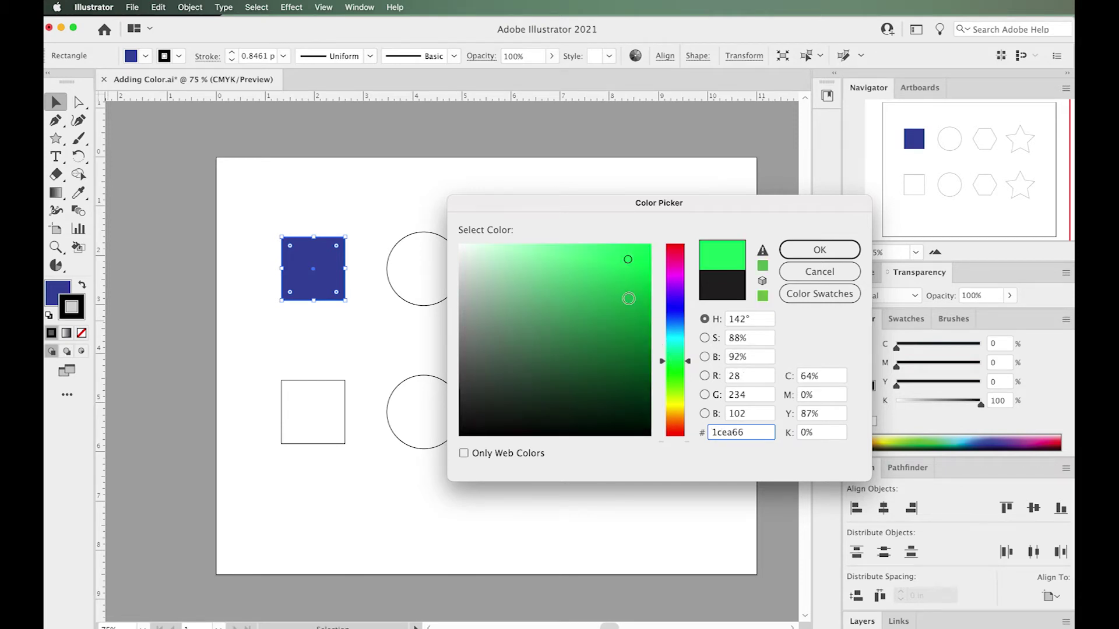
{"action": "left_click_drag", "start_coordinate": [628, 294], "coordinate": [625, 250]}
{"action": "left_click", "coordinate": [798, 251]}
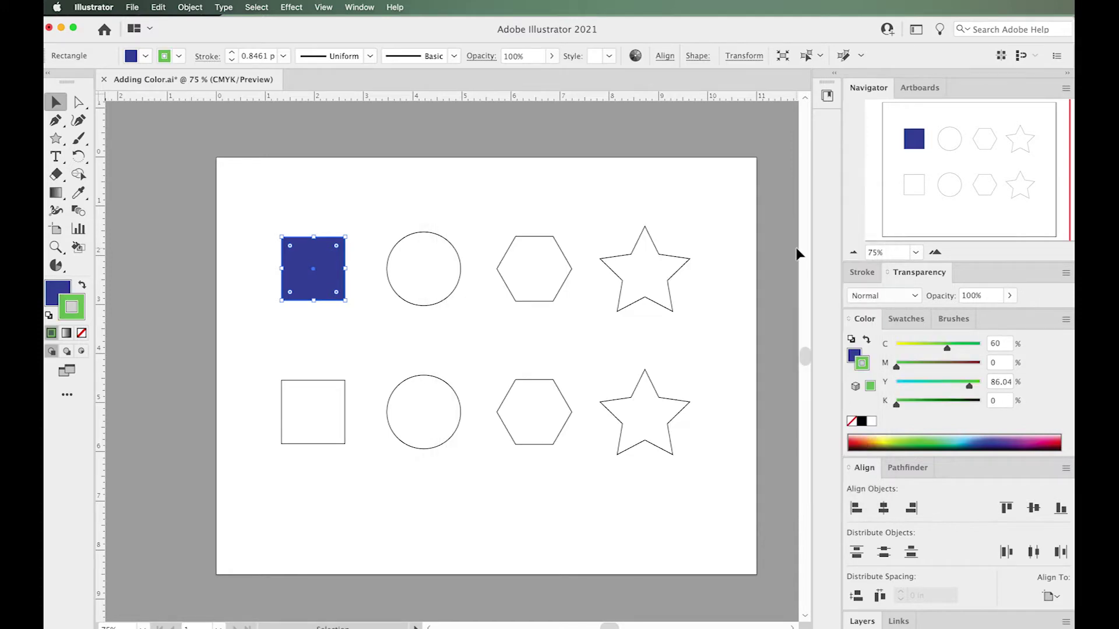
{"action": "left_click", "coordinate": [939, 252]}
{"action": "key", "text": "super+equal"}
{"action": "key", "text": "super+equal"}
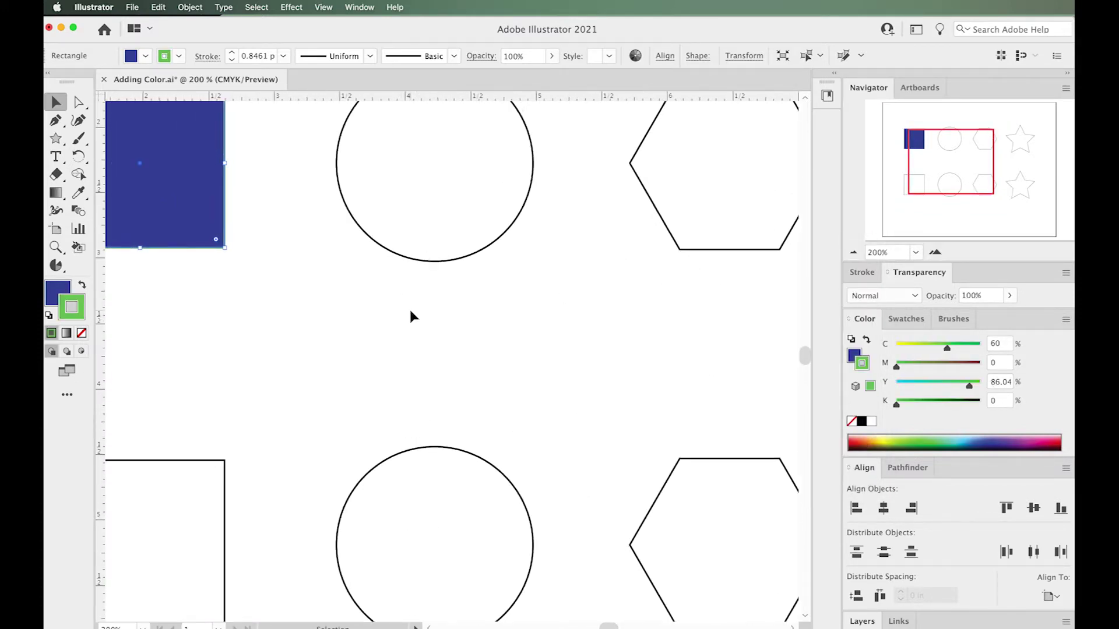
{"action": "left_click", "coordinate": [471, 276]}
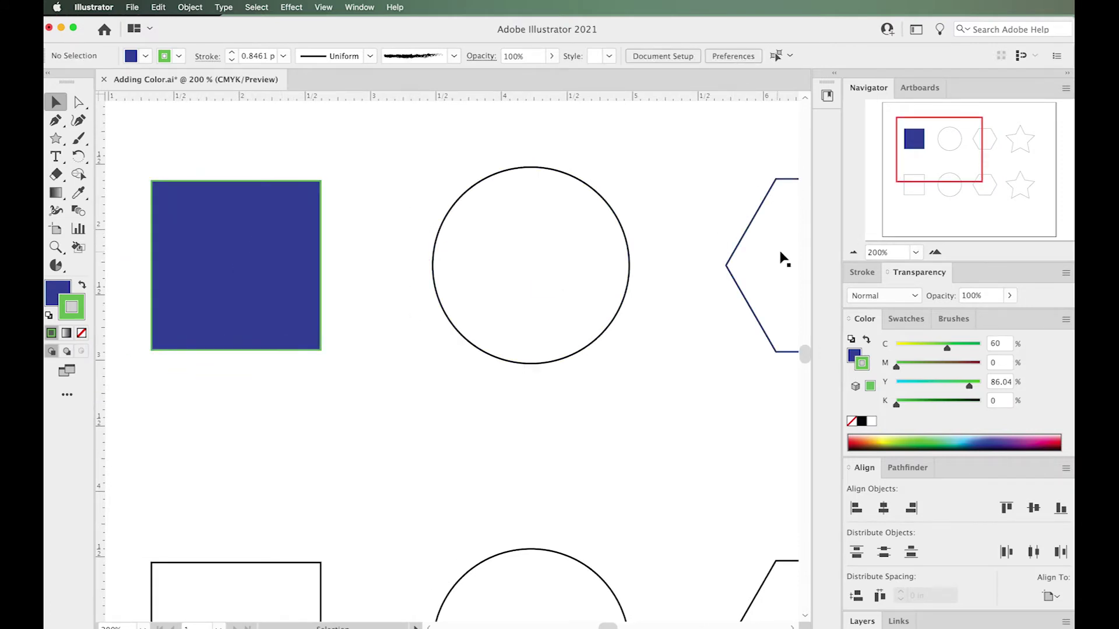
Step: Zoom out to the whole artboard and fill the top circle red from the Fill swatch list
{"action": "left_click", "coordinate": [853, 253]}
{"action": "left_click", "coordinate": [852, 252]}
{"action": "left_click", "coordinate": [853, 252]}
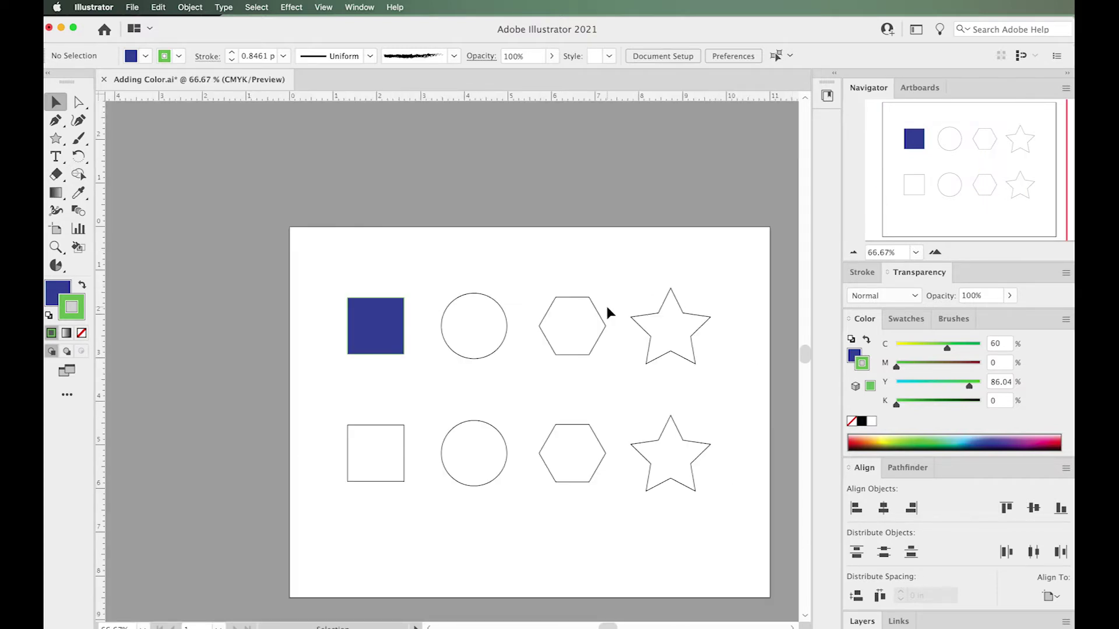
{"action": "scroll", "coordinate": [607, 308], "scroll_direction": "right", "scroll_amount": 1}
{"action": "left_click", "coordinate": [459, 293]}
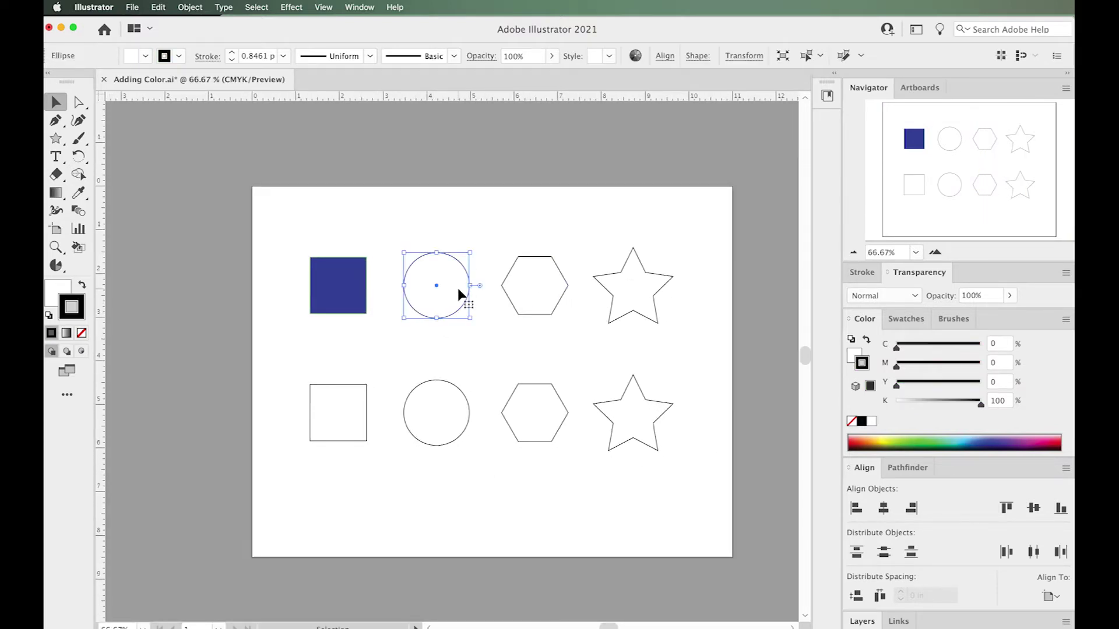
{"action": "left_click", "coordinate": [145, 57]}
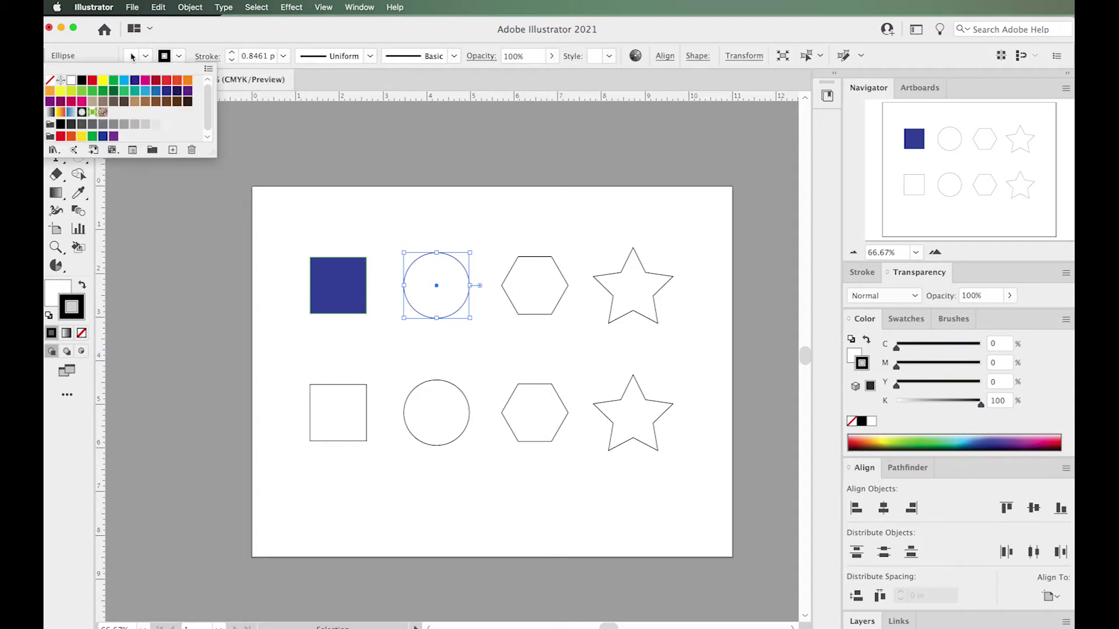
{"action": "left_click", "coordinate": [92, 83]}
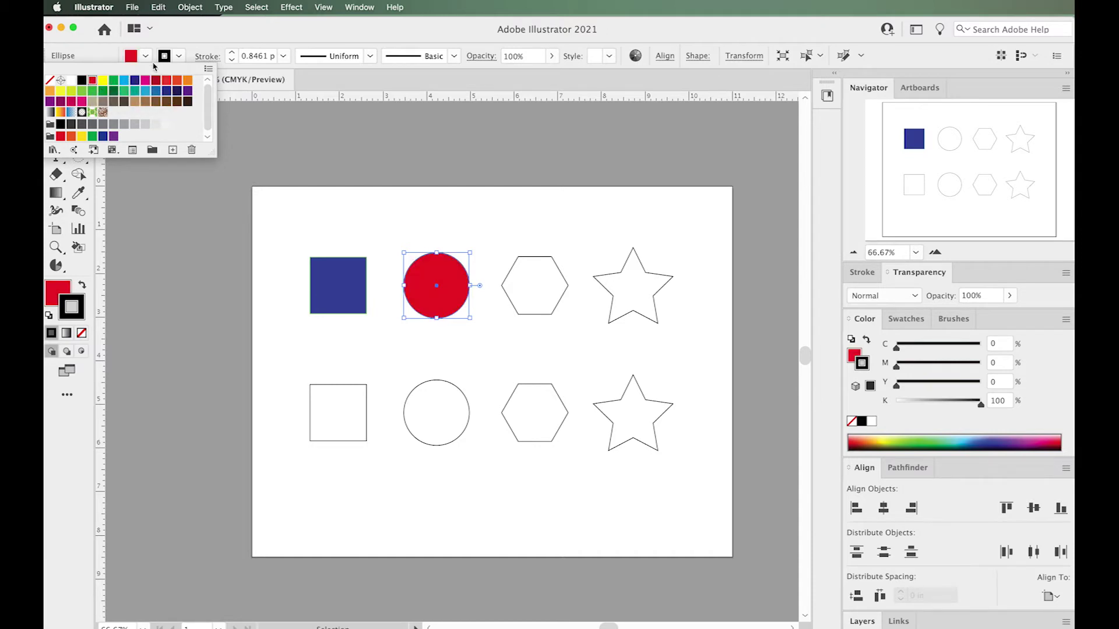
Step: Give the red circle a green stroke (C 50%, Y 100%) and deselect it
{"action": "left_click", "coordinate": [180, 57]}
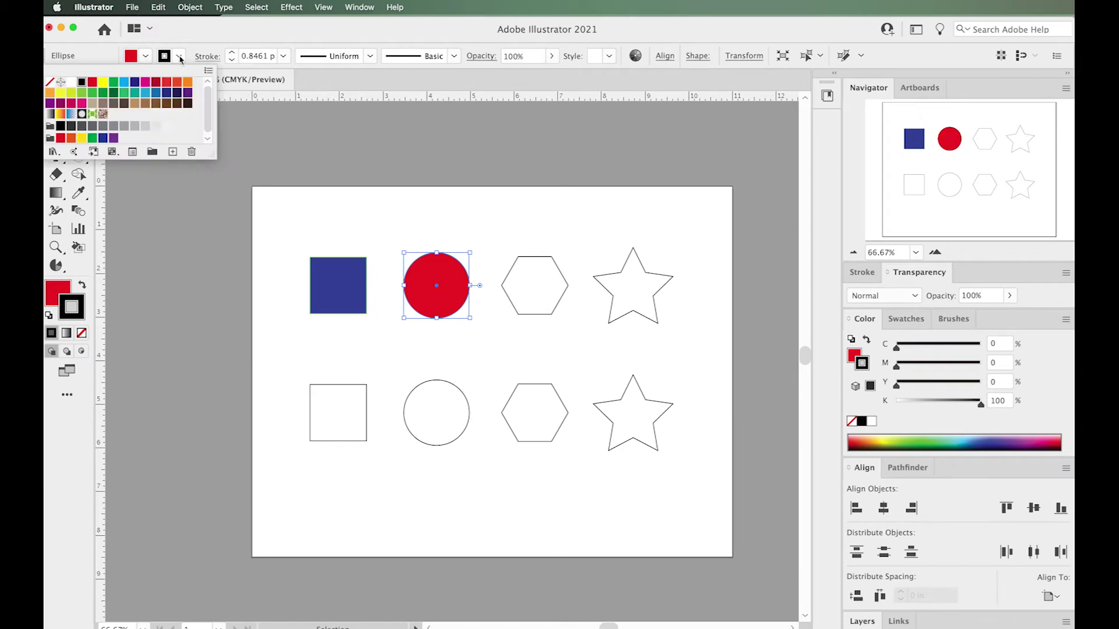
{"action": "left_click", "coordinate": [186, 84]}
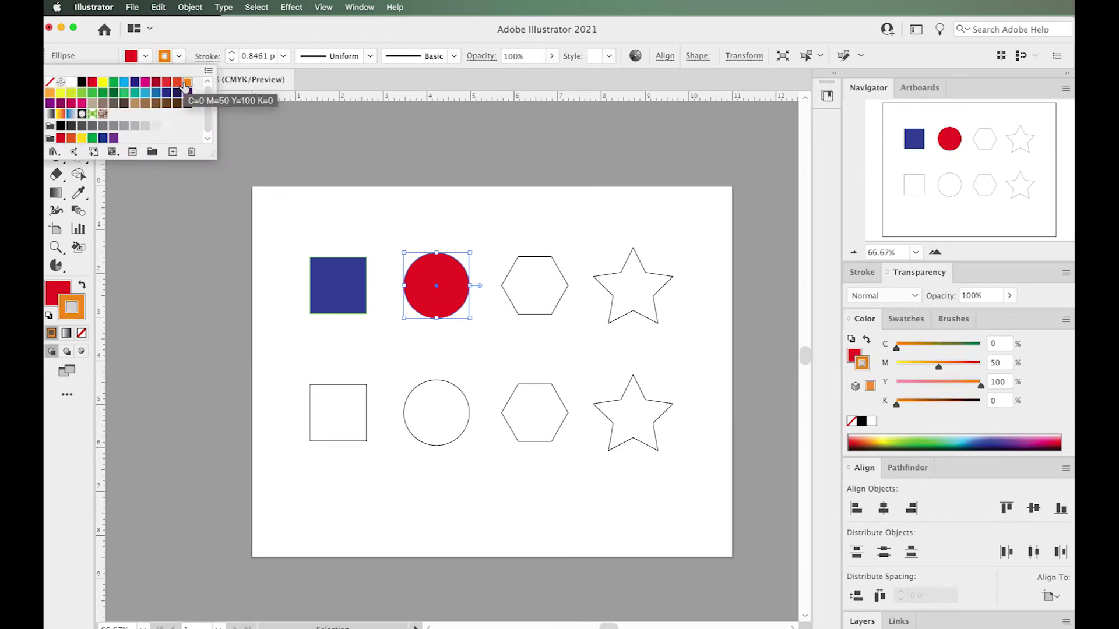
{"action": "left_click", "coordinate": [82, 92]}
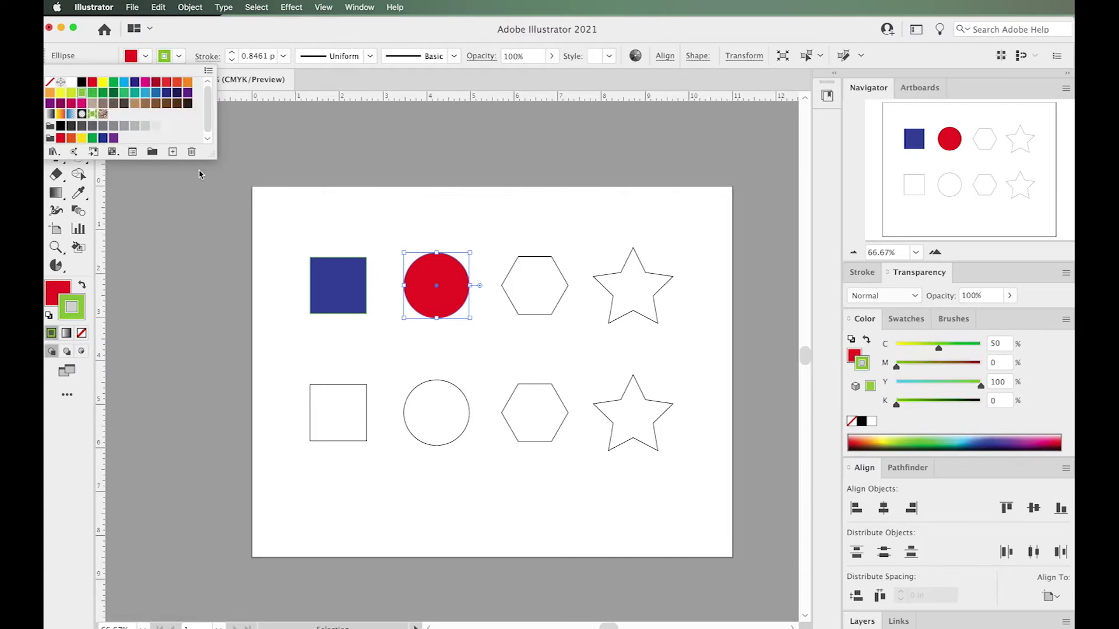
{"action": "left_click", "coordinate": [362, 212]}
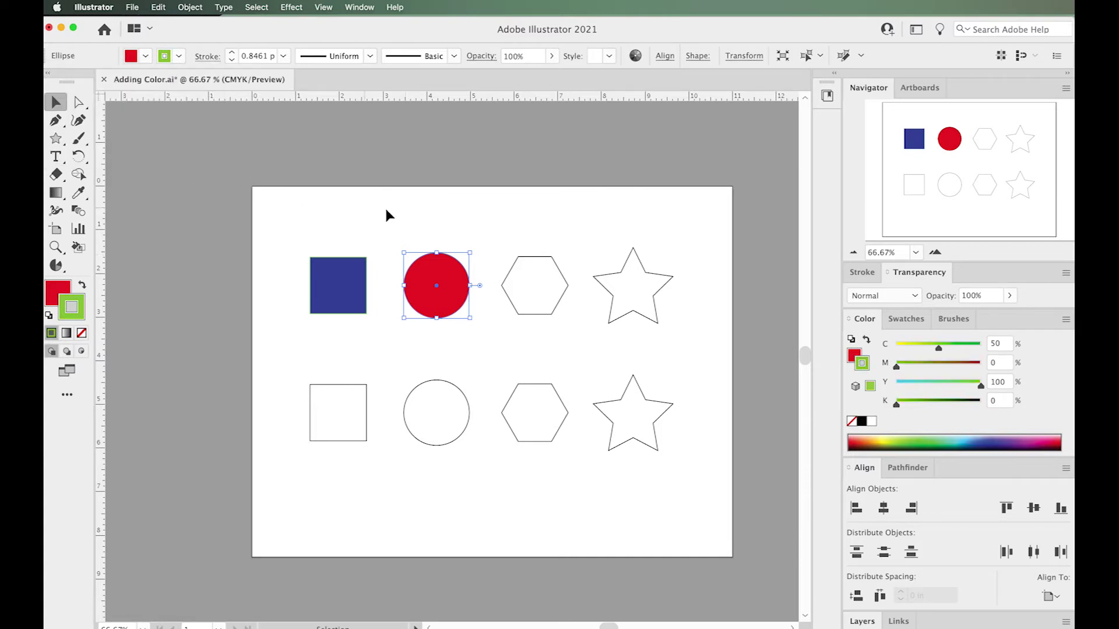
{"action": "left_click", "coordinate": [386, 214]}
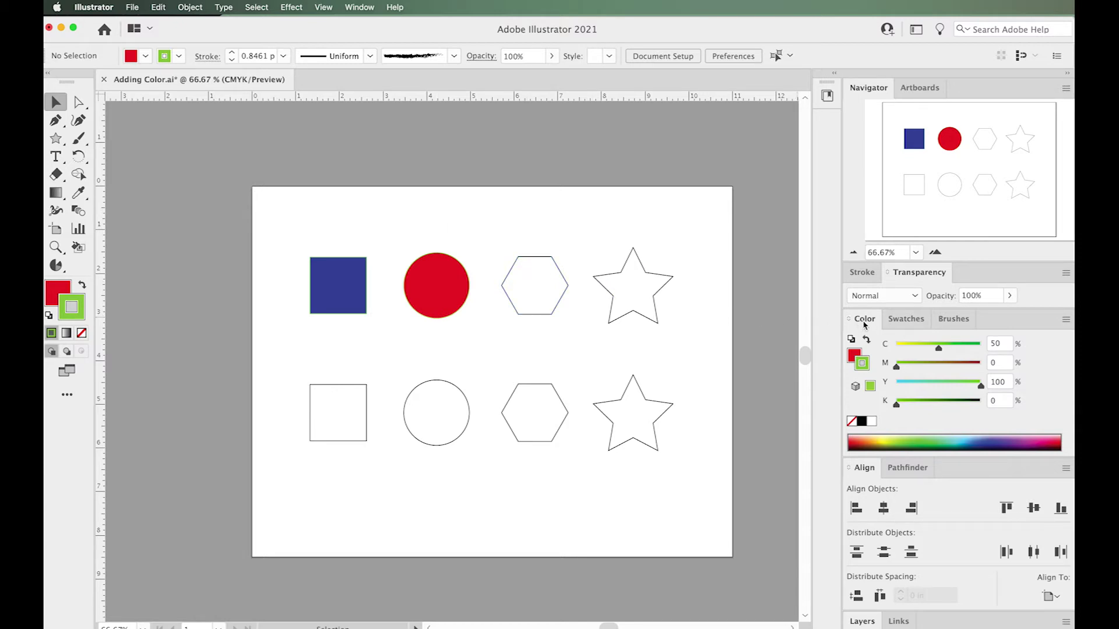
Step: Float the Color panel and change the top circle's fill from red to green
{"action": "mouse_move", "coordinate": [864, 325]}
{"action": "left_mouse_down"}
{"action": "mouse_move", "coordinate": [577, 157]}
{"action": "mouse_move", "coordinate": [545, 153]}
{"action": "left_mouse_up"}
{"action": "left_click", "coordinate": [358, 6]}
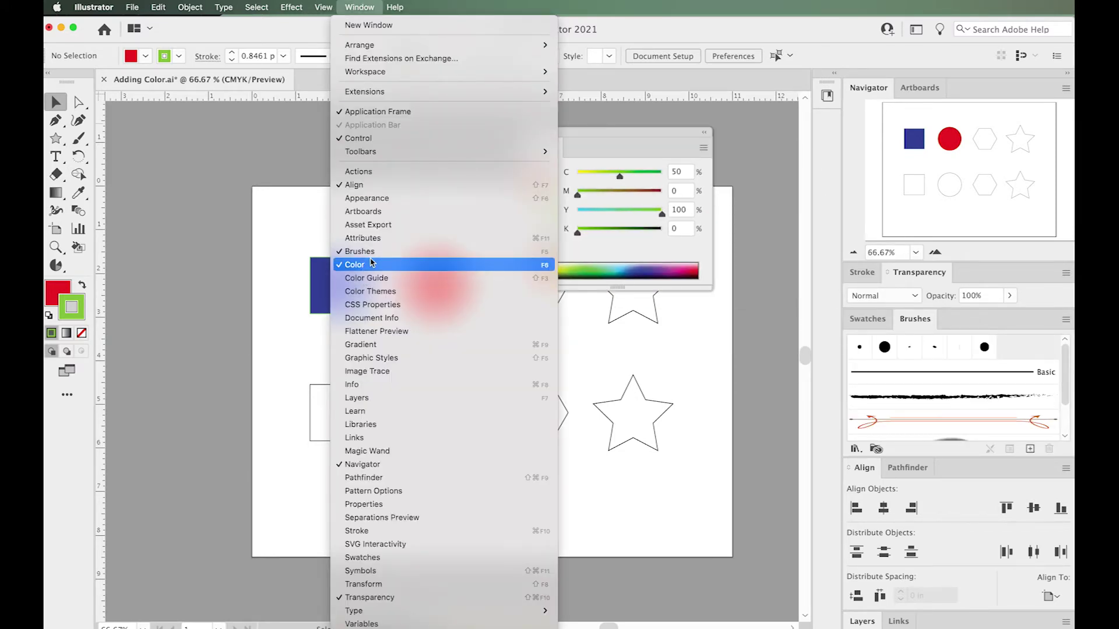
{"action": "left_click", "coordinate": [365, 7]}
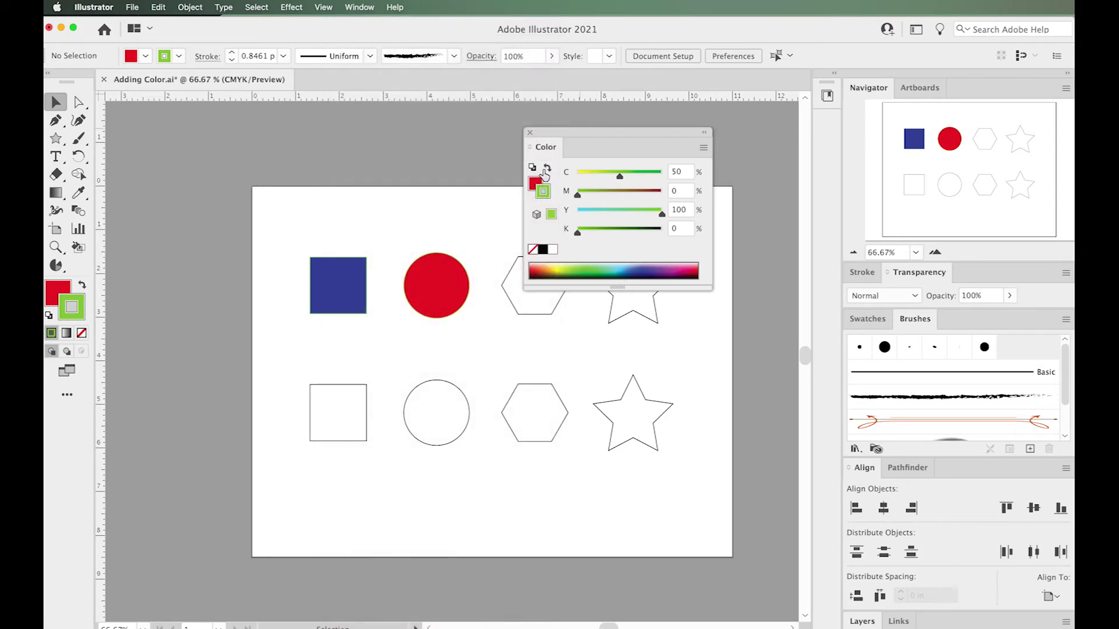
{"action": "left_click", "coordinate": [463, 283]}
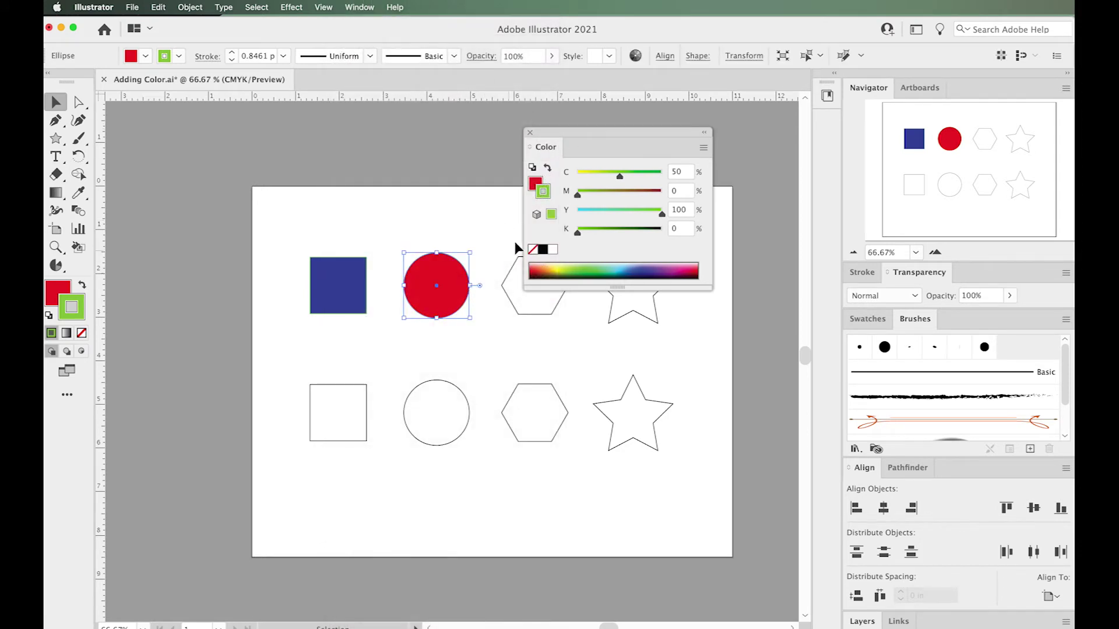
{"action": "left_click", "coordinate": [533, 184]}
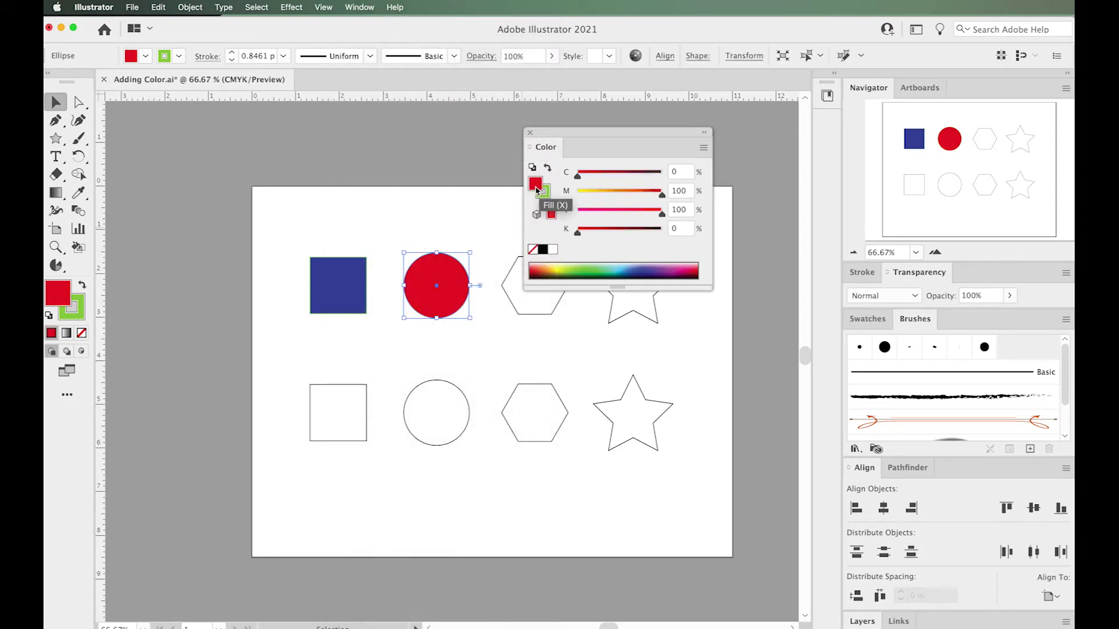
{"action": "double_click", "coordinate": [535, 186]}
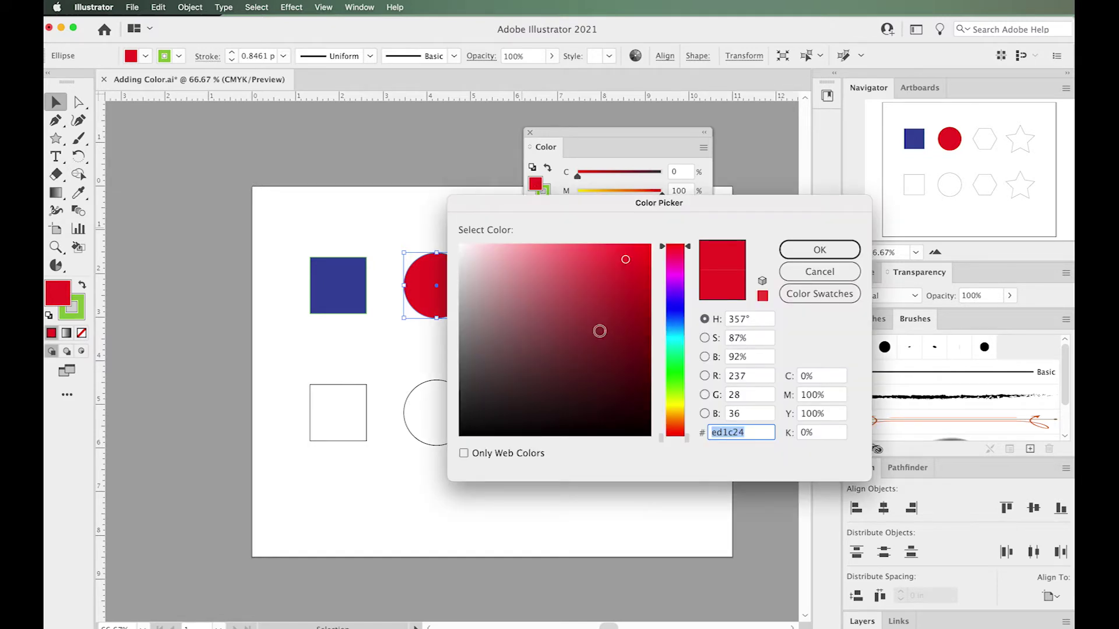
{"action": "left_click", "coordinate": [675, 353]}
{"action": "left_click", "coordinate": [677, 313]}
{"action": "left_click", "coordinate": [676, 357]}
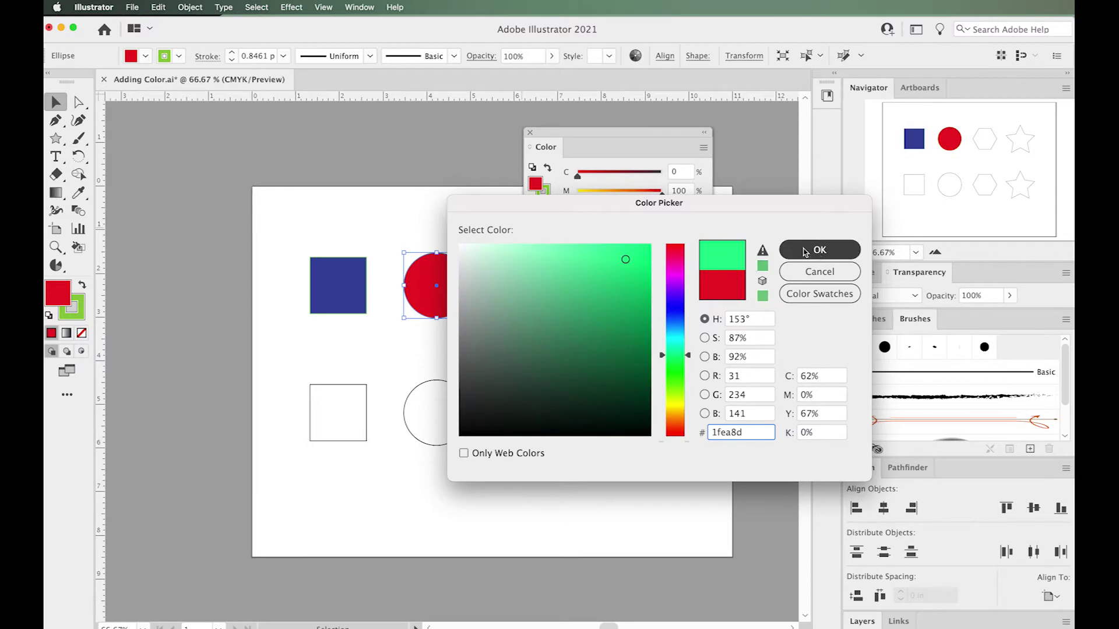
{"action": "left_click", "coordinate": [819, 250]}
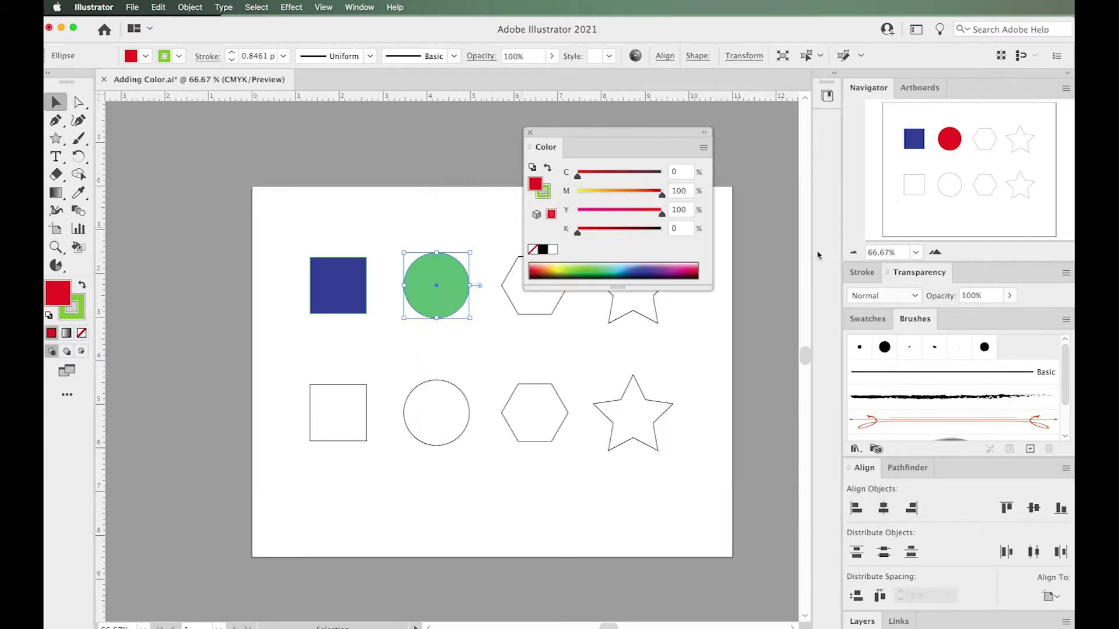
Step: Give the circle a near-black outline through the Color Picker
{"action": "left_click", "coordinate": [548, 196]}
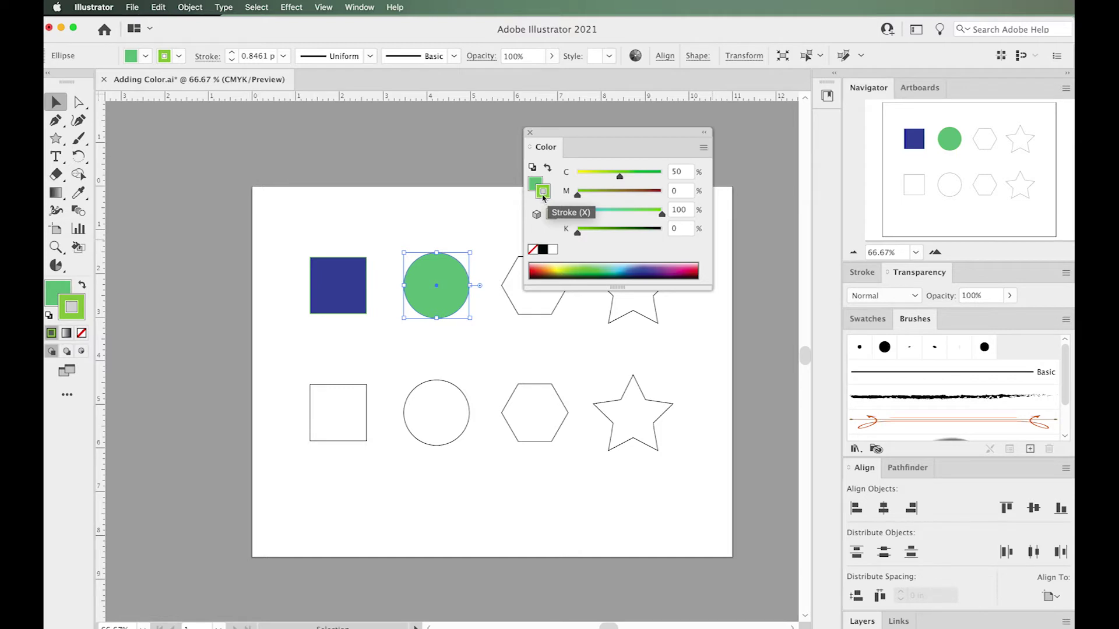
{"action": "double_click", "coordinate": [543, 197]}
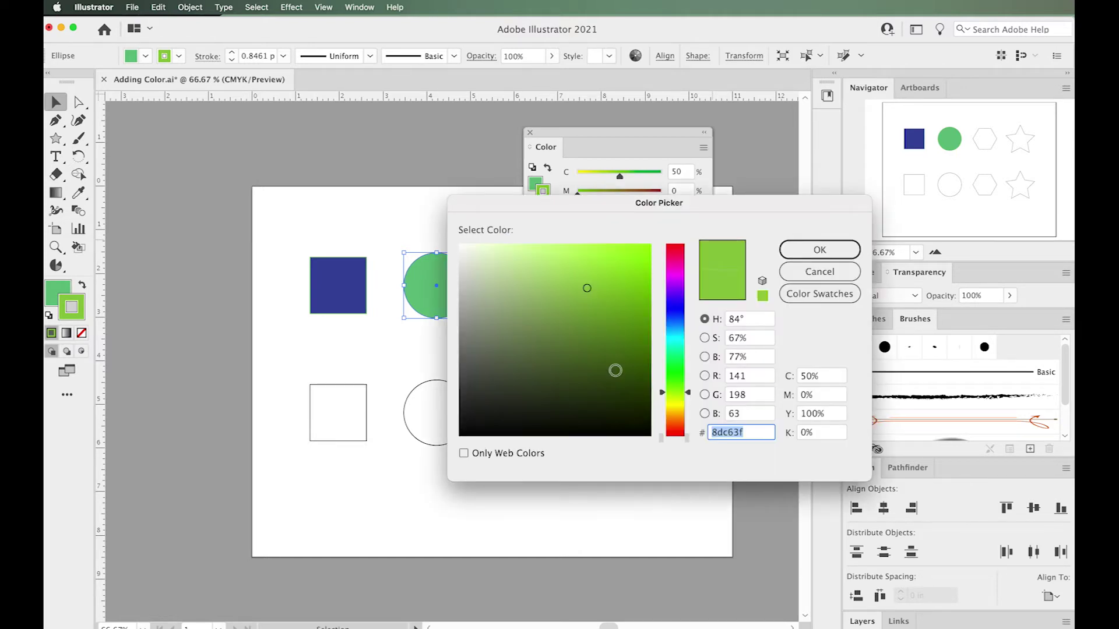
{"action": "left_click", "coordinate": [626, 416]}
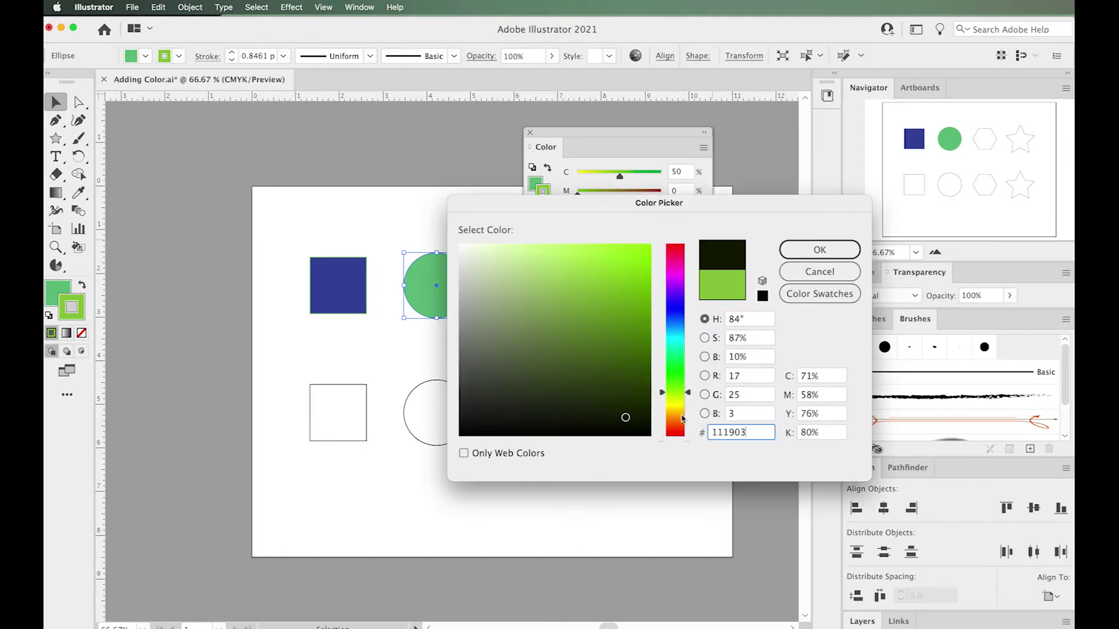
{"action": "left_click", "coordinate": [681, 418]}
{"action": "left_click", "coordinate": [819, 250]}
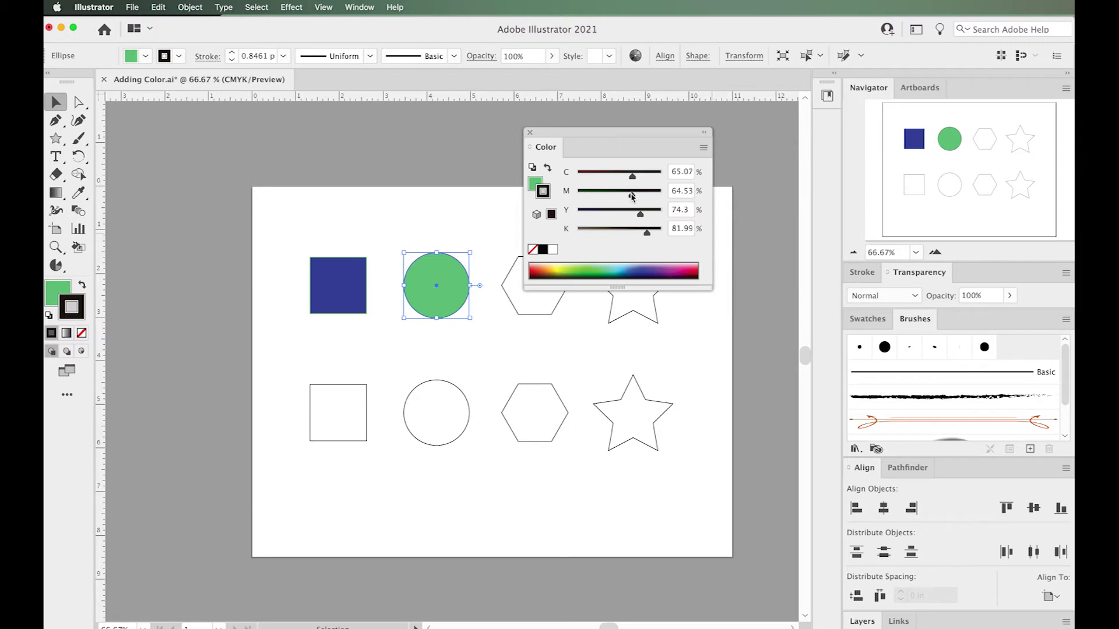
Step: Change the circle's outline to light blue (C 63.92%, M 12.55%) using the CMYK spectrum
{"action": "left_click_drag", "start_coordinate": [635, 198], "coordinate": [595, 196]}
{"action": "left_click", "coordinate": [555, 265]}
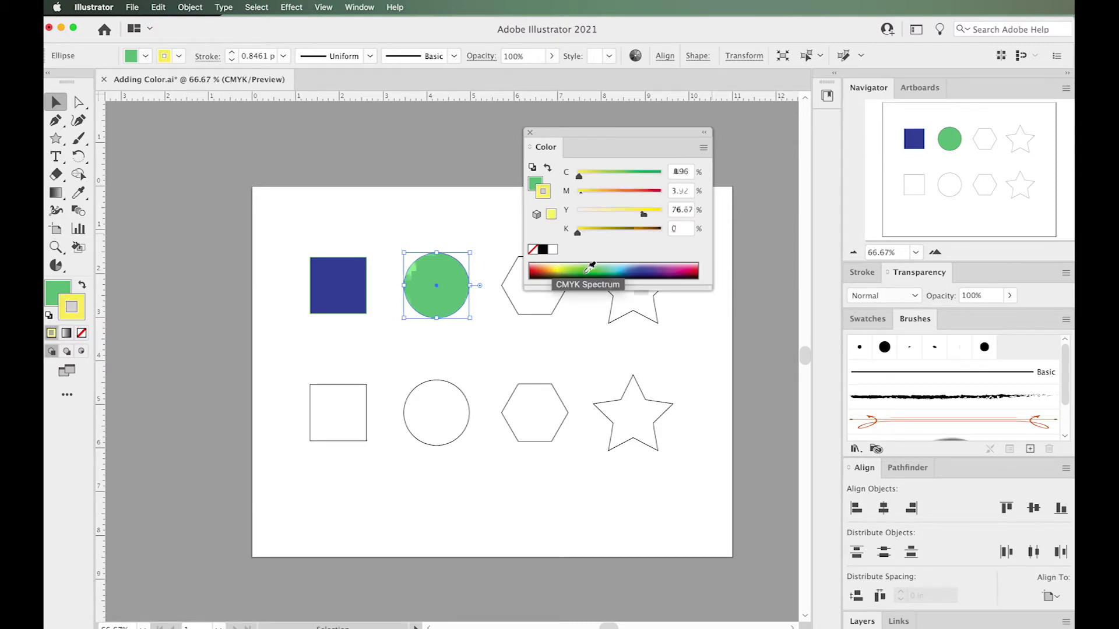
{"action": "left_click", "coordinate": [591, 267]}
{"action": "left_click", "coordinate": [628, 268]}
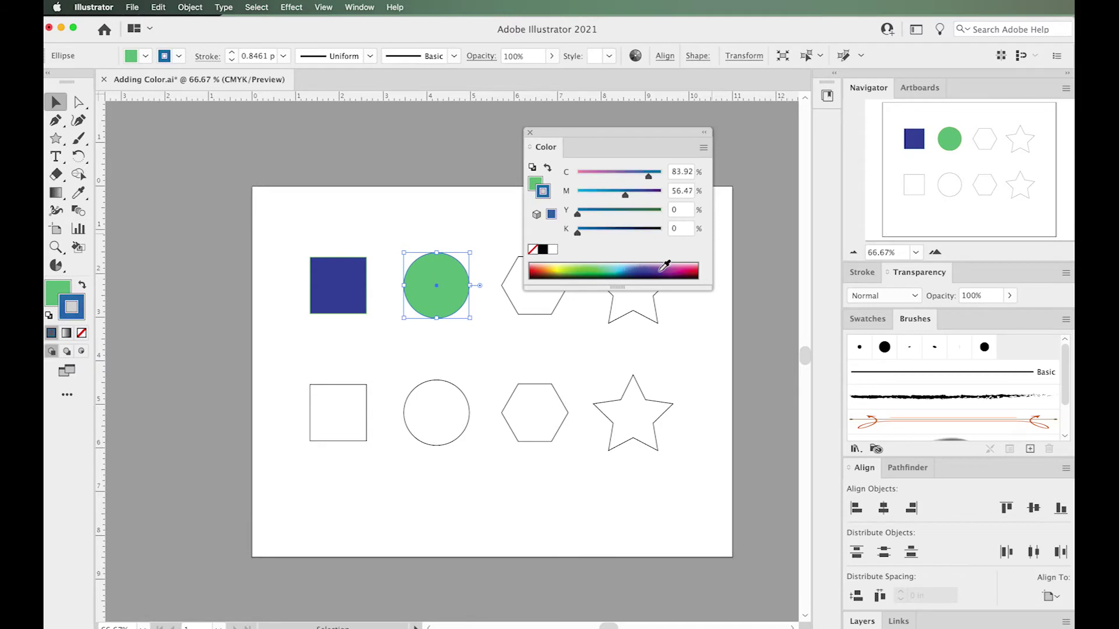
{"action": "left_click", "coordinate": [664, 266]}
{"action": "left_click", "coordinate": [581, 263]}
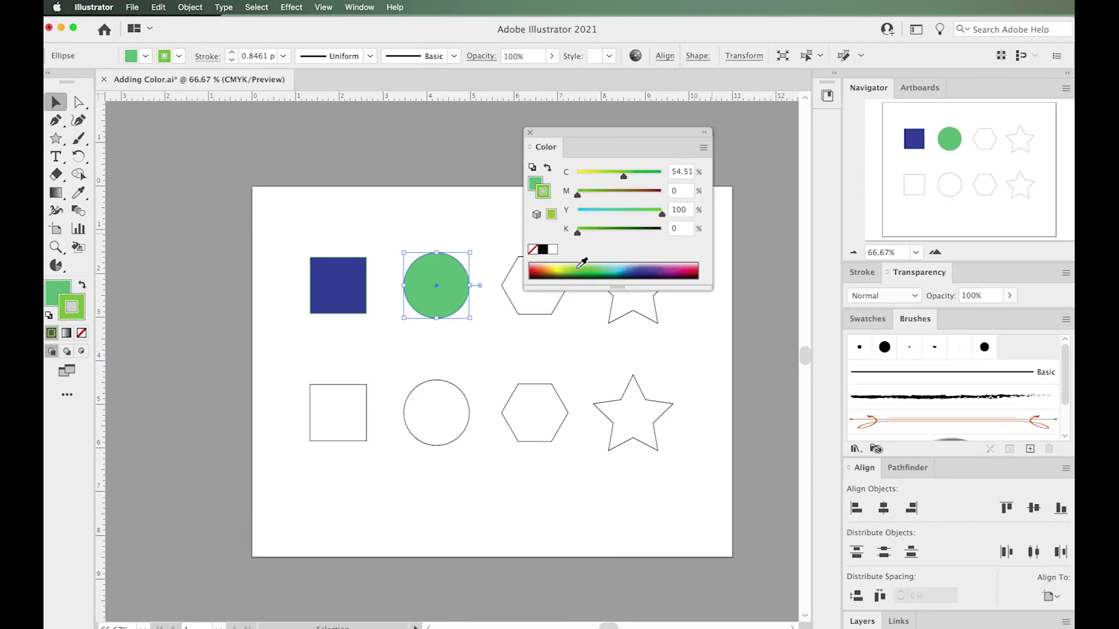
{"action": "left_click", "coordinate": [627, 264]}
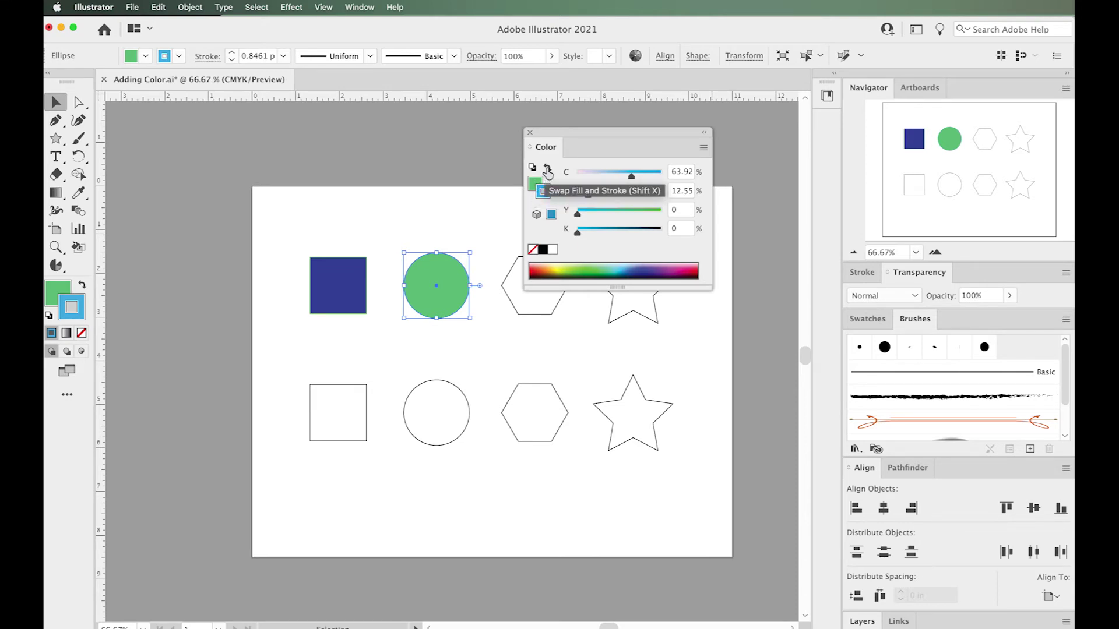
Step: Swap the circle's fill and stroke back and forth, then dock the Color panel with Swatches
{"action": "left_click", "coordinate": [547, 169]}
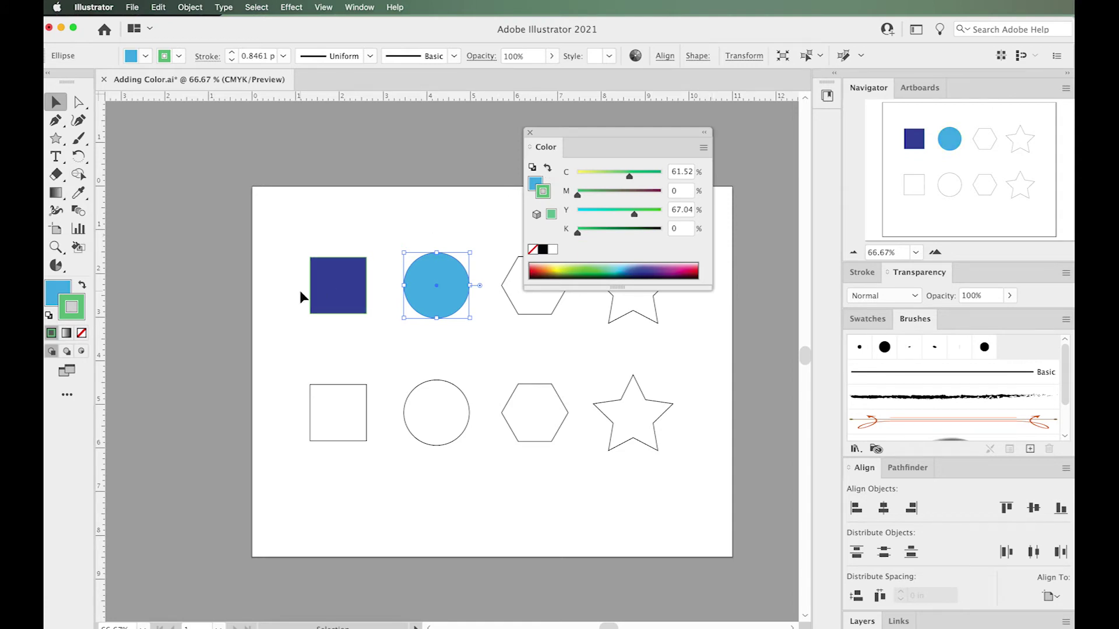
{"action": "left_click", "coordinate": [82, 287]}
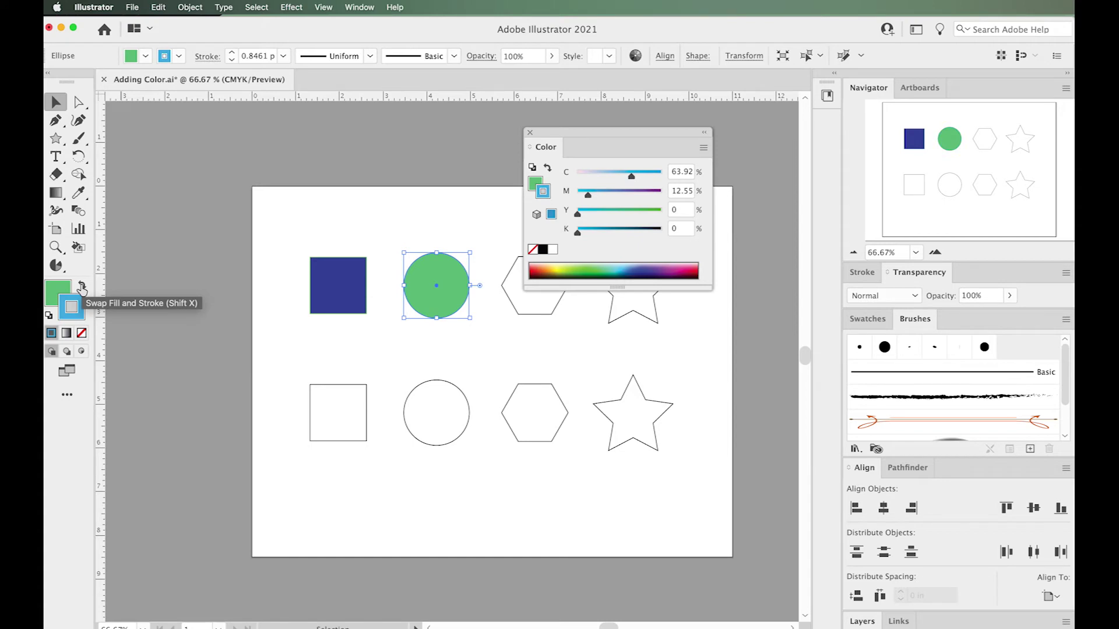
{"action": "mouse_move", "coordinate": [548, 151]}
{"action": "left_mouse_down"}
{"action": "mouse_move", "coordinate": [872, 326]}
{"action": "mouse_move", "coordinate": [959, 325]}
{"action": "left_mouse_up"}
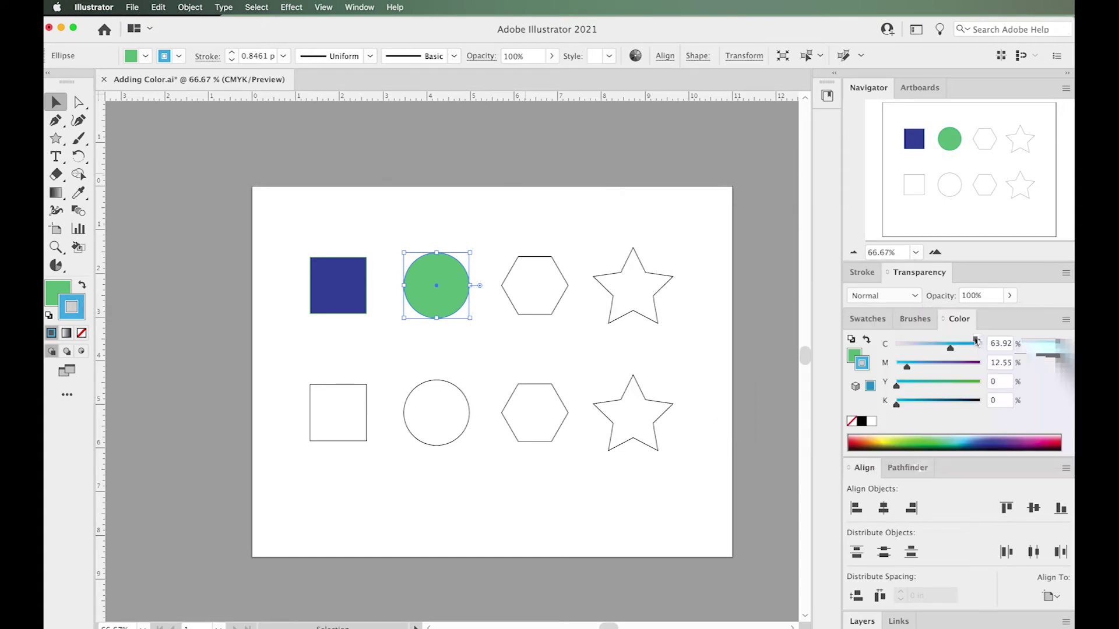
{"action": "left_click", "coordinate": [561, 300]}
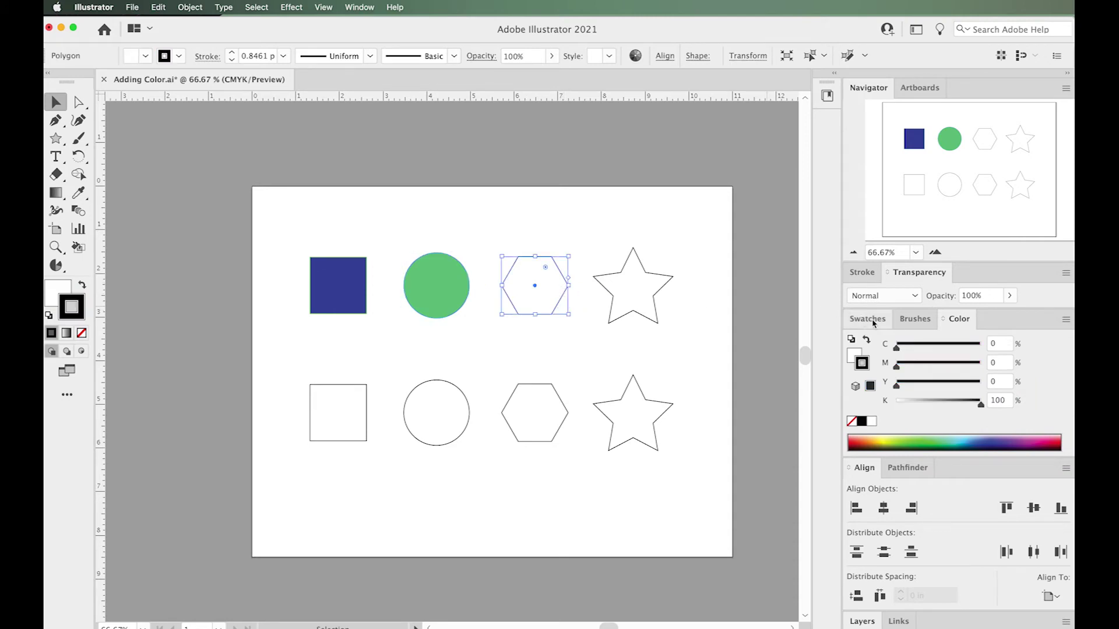
Step: Pull the Swatches panel out into a floating panel
{"action": "left_click_drag", "start_coordinate": [852, 319], "coordinate": [623, 264]}
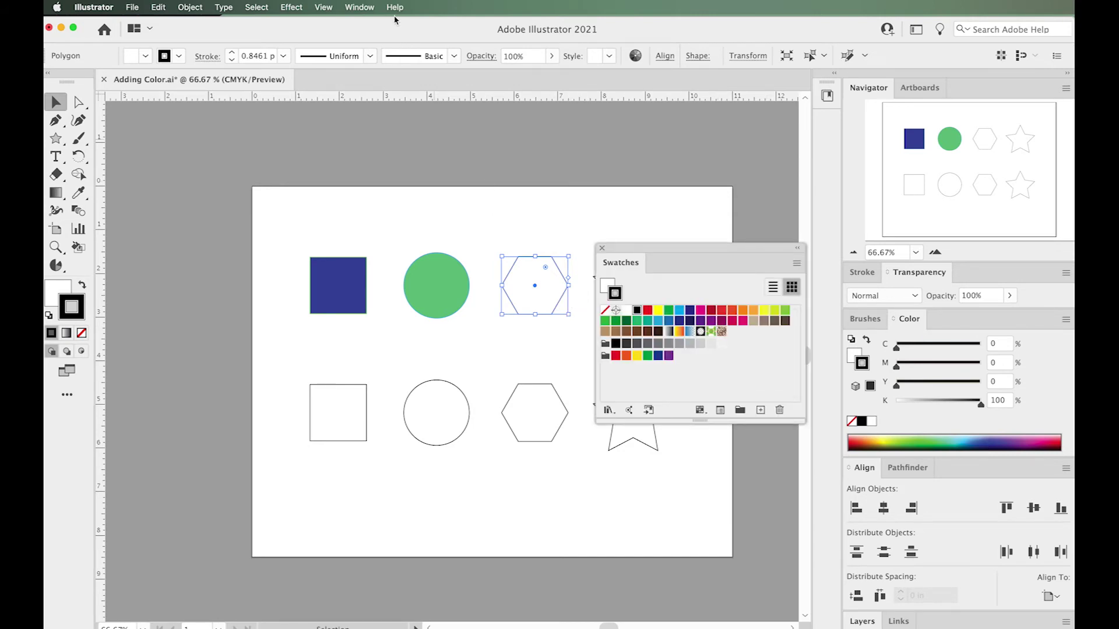
{"action": "left_click", "coordinate": [359, 7]}
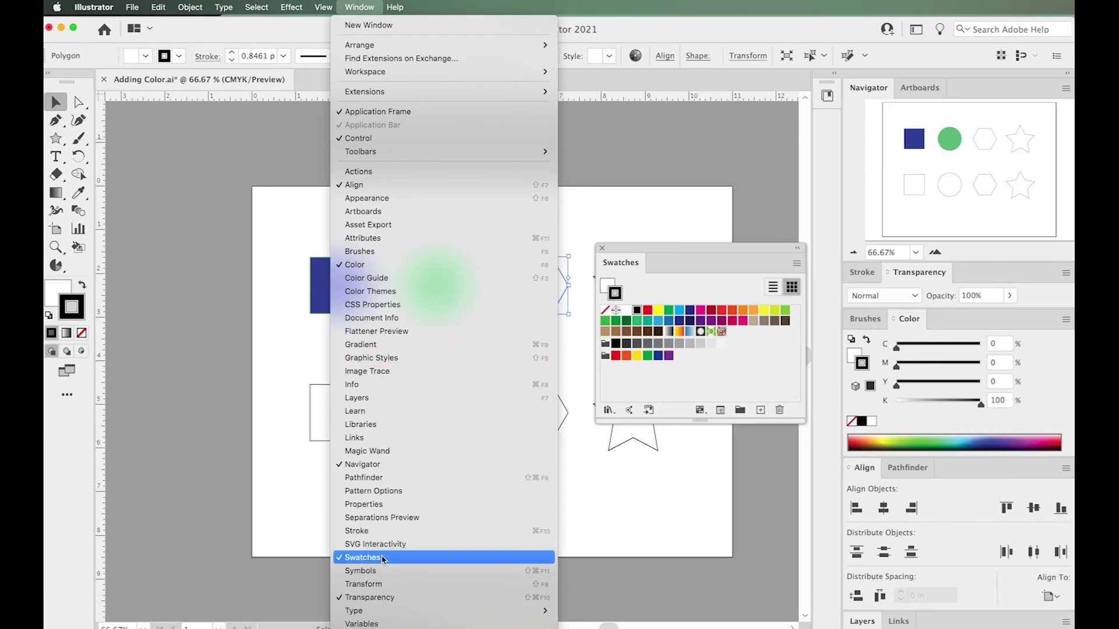
{"action": "left_click", "coordinate": [365, 7]}
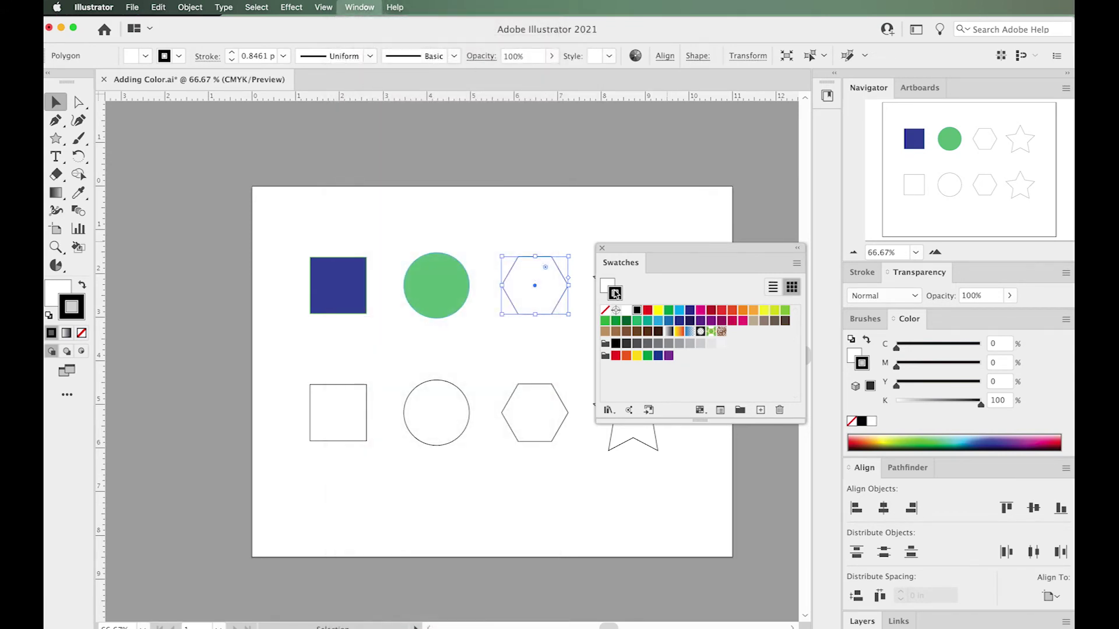
Step: Give the hexagon a red outline and orange fill (M 50%, Y 100%), then select the star
{"action": "left_click", "coordinate": [648, 313]}
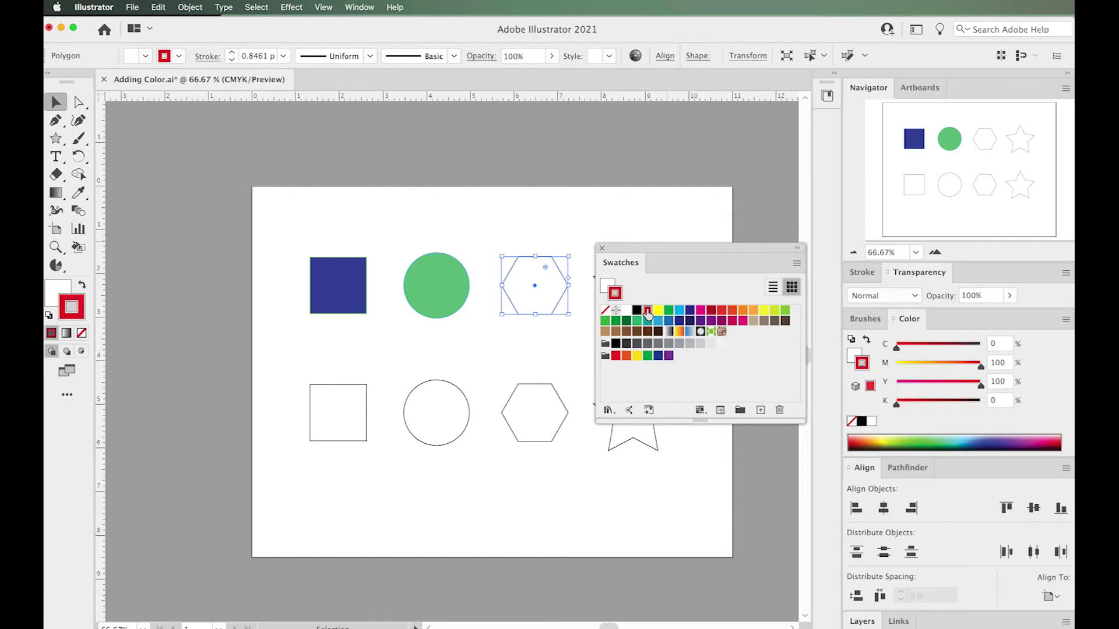
{"action": "left_click", "coordinate": [604, 287]}
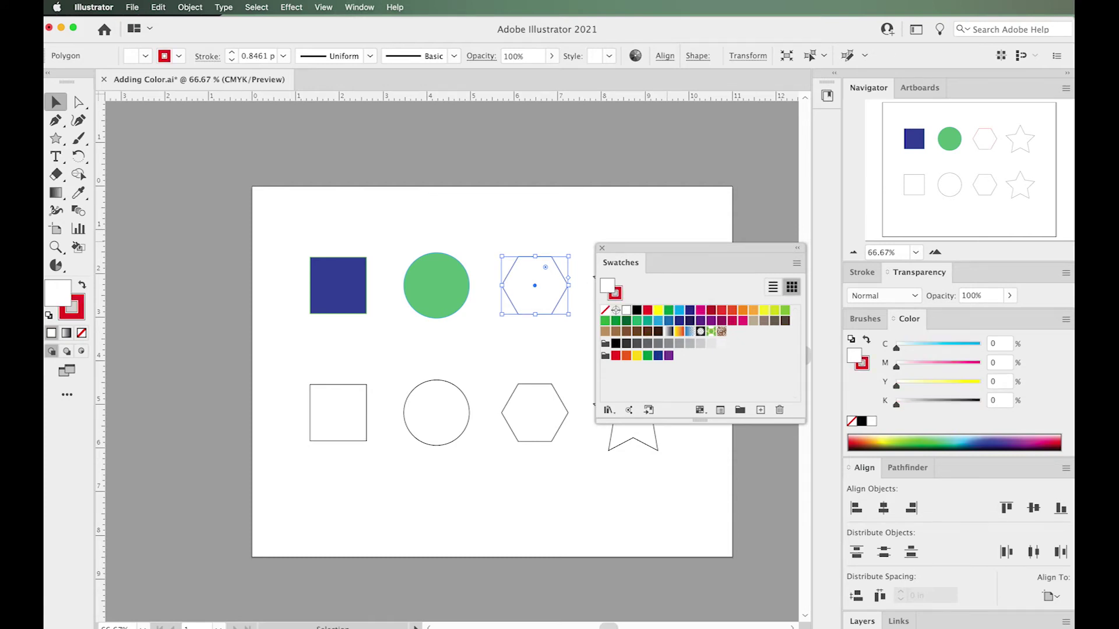
{"action": "left_click", "coordinate": [701, 313]}
{"action": "left_click", "coordinate": [743, 314]}
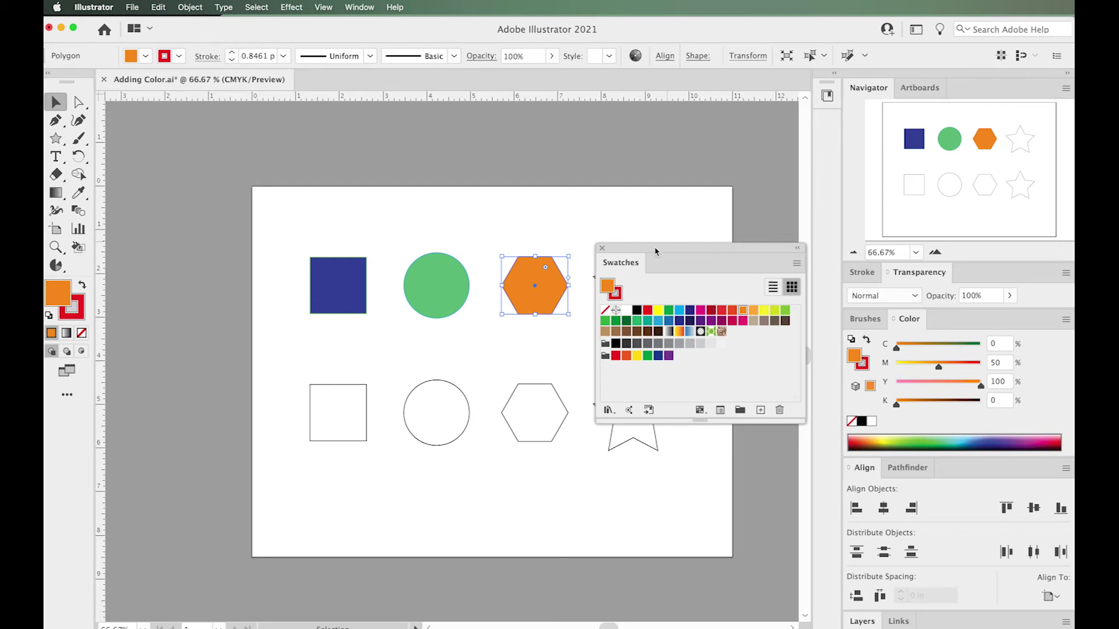
{"action": "left_click_drag", "start_coordinate": [654, 251], "coordinate": [745, 258]}
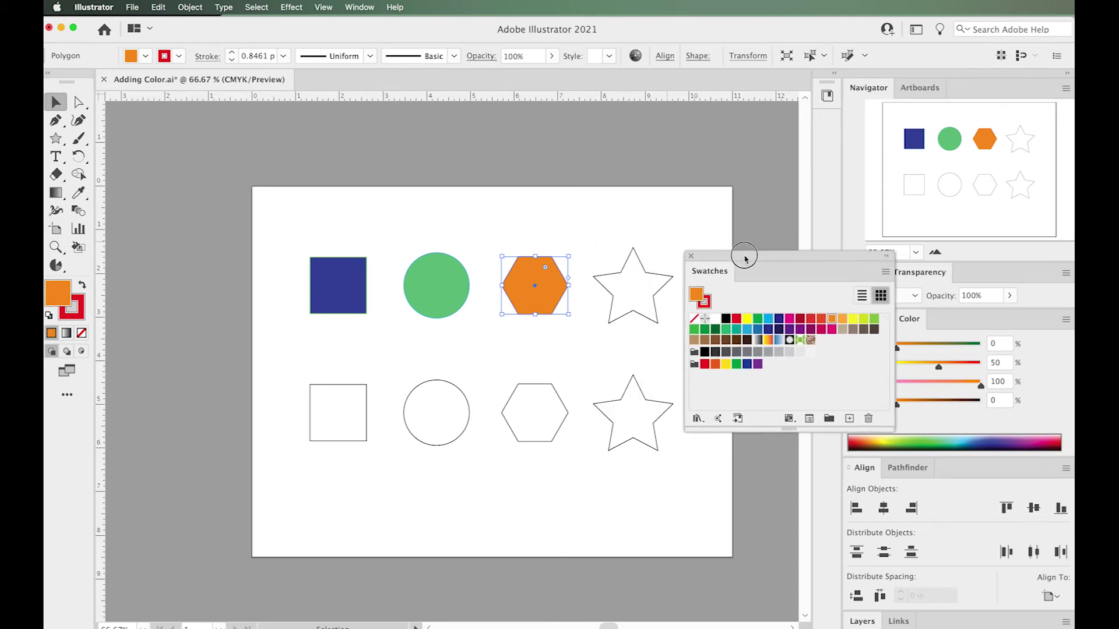
{"action": "left_click", "coordinate": [653, 284]}
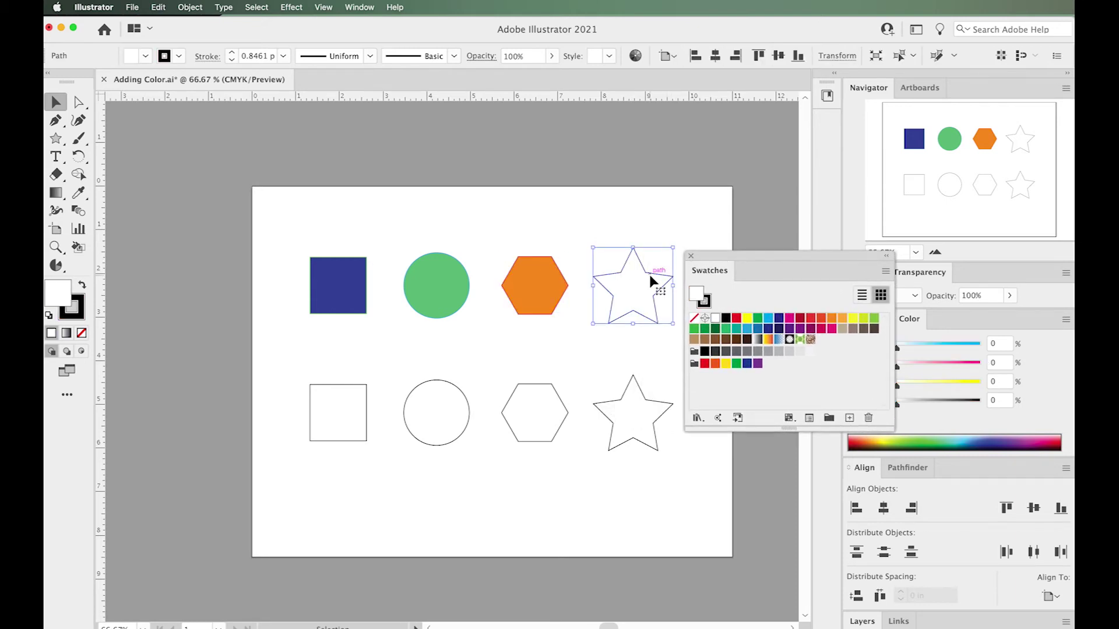
Step: Fill the star with the dark blue swatch, outline it pink (M 62.66%, Y 13.45%), and redock Swatches
{"action": "left_click", "coordinate": [768, 328]}
{"action": "left_click", "coordinate": [705, 304]}
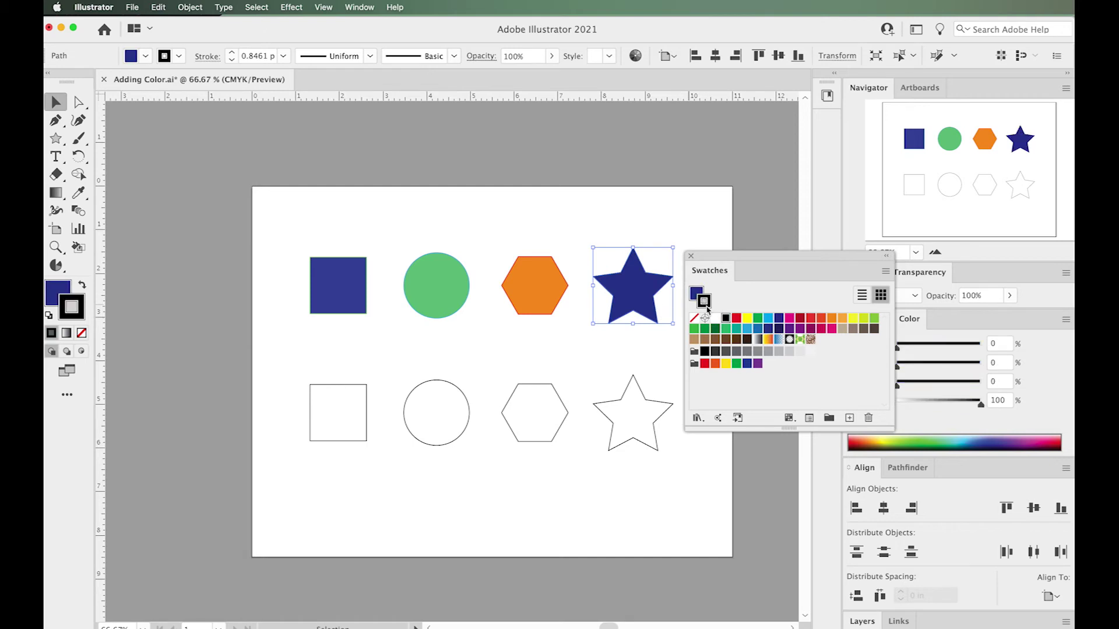
{"action": "double_click", "coordinate": [703, 301]}
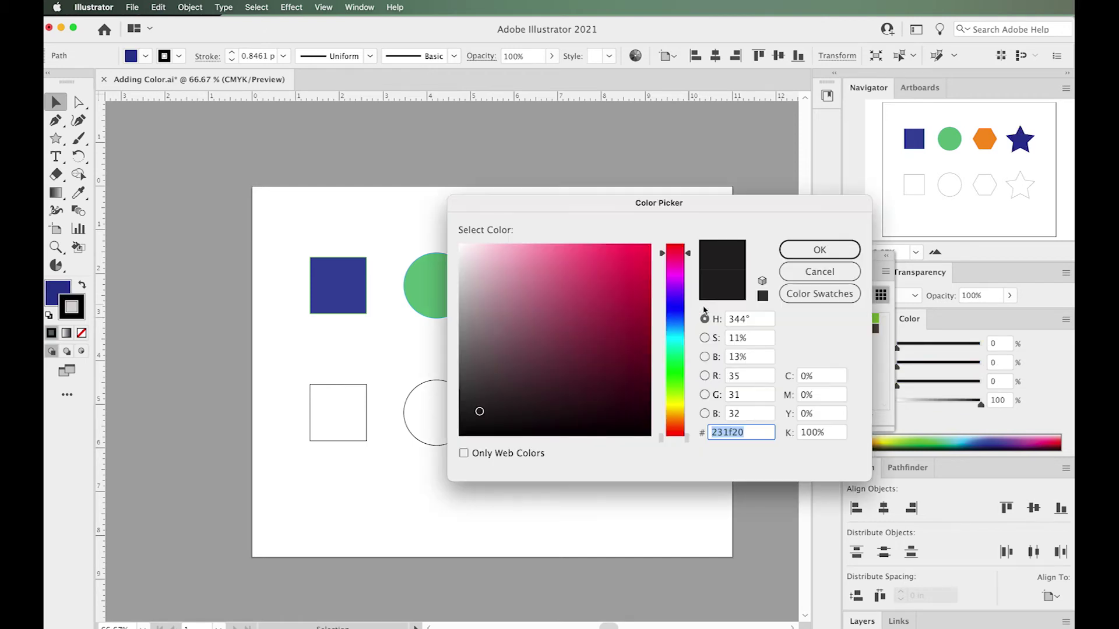
{"action": "left_click", "coordinate": [595, 269]}
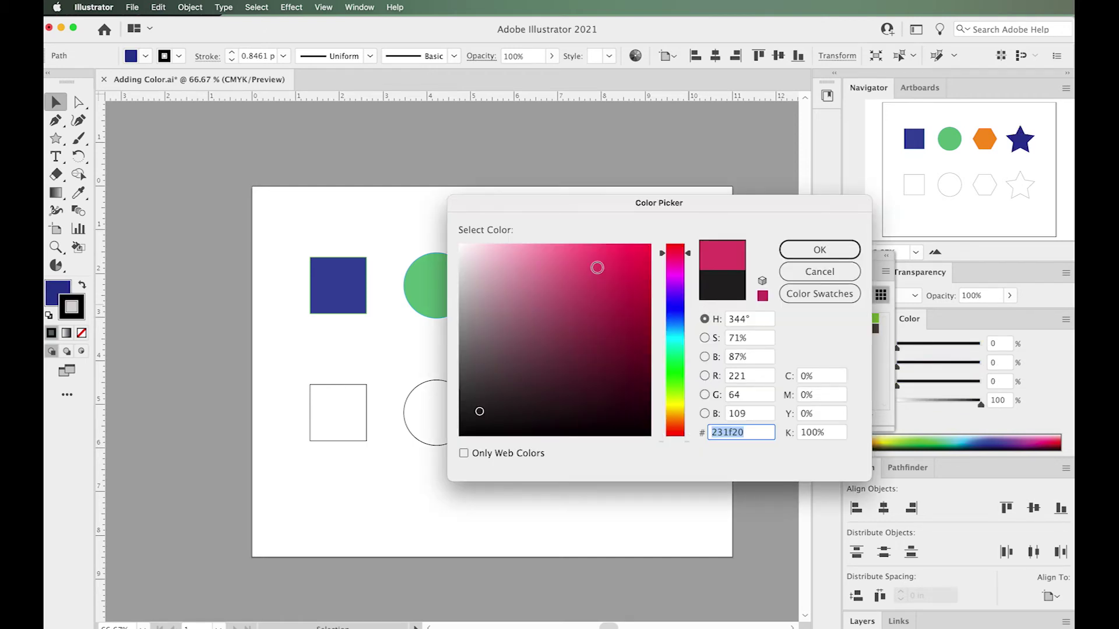
{"action": "left_click", "coordinate": [550, 252]}
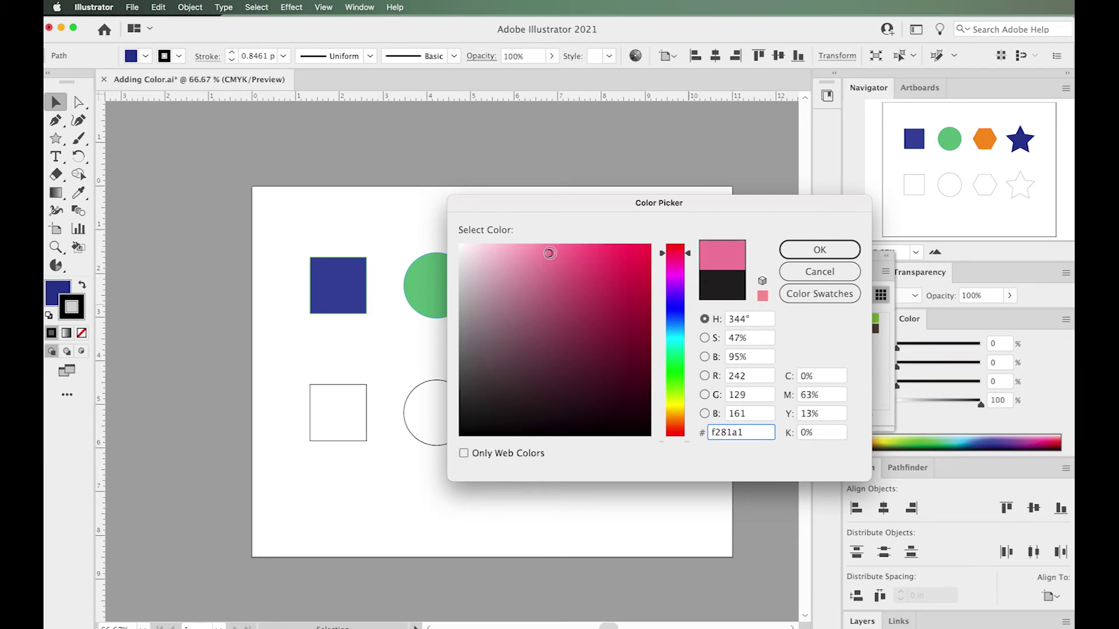
{"action": "left_click", "coordinate": [819, 250]}
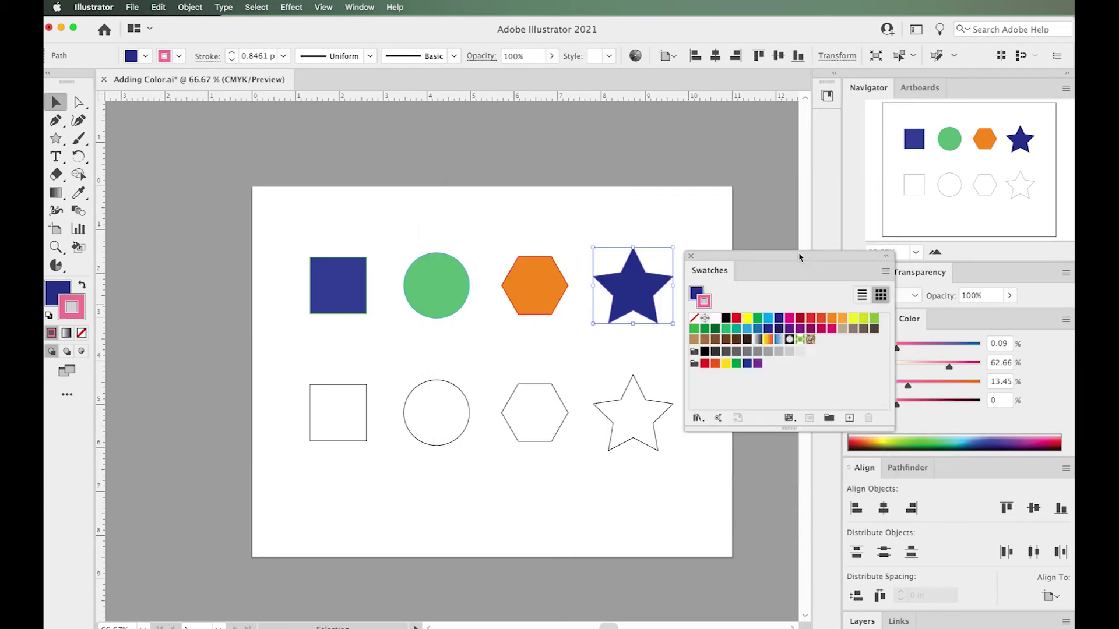
{"action": "left_click_drag", "start_coordinate": [709, 270], "coordinate": [951, 321]}
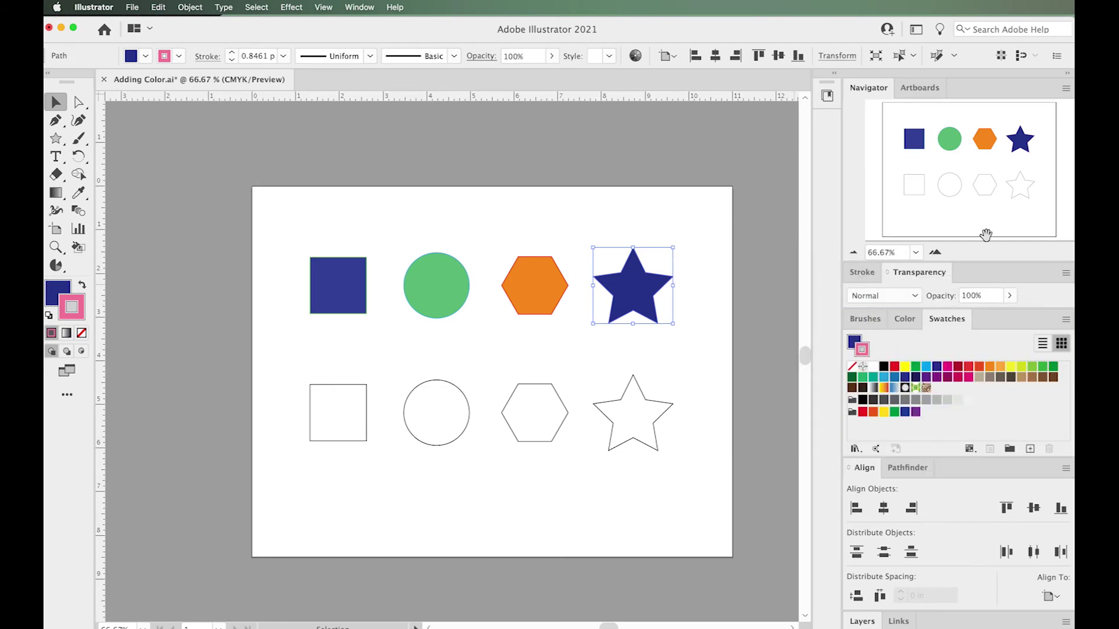
Step: Zoom in to check the coloured outlines with nothing selected, then zoom back out to the page
{"action": "left_click", "coordinate": [935, 253]}
{"action": "left_click", "coordinate": [936, 253]}
{"action": "scroll", "coordinate": [601, 287], "scroll_direction": "right", "scroll_amount": 5}
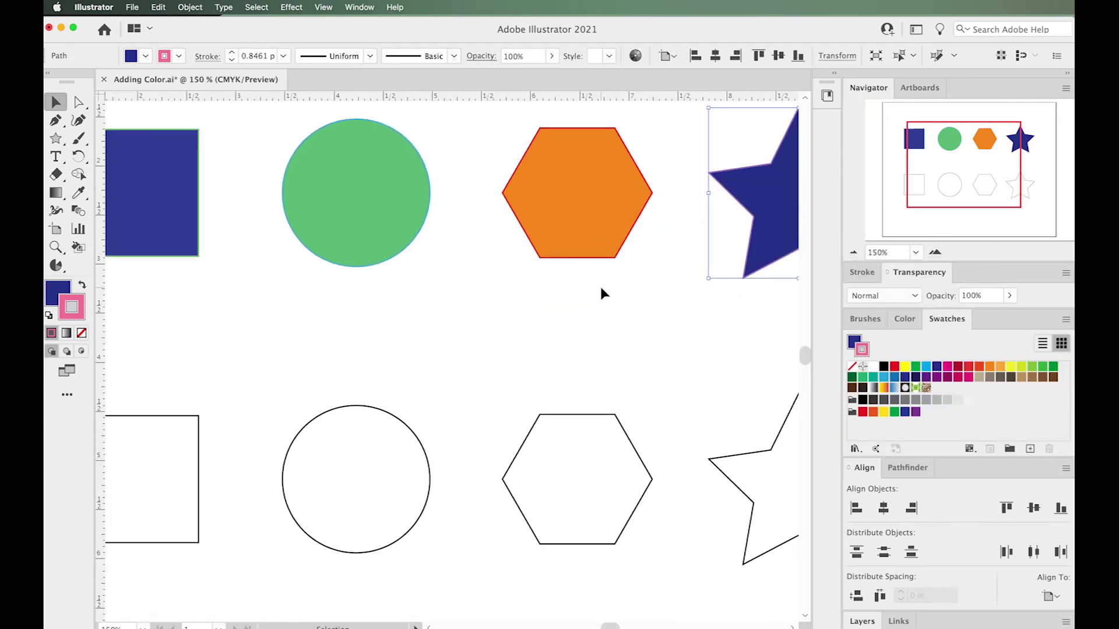
{"action": "left_click", "coordinate": [661, 321]}
{"action": "scroll", "coordinate": [659, 317], "scroll_direction": "right", "scroll_amount": 3}
{"action": "scroll", "coordinate": [659, 317], "scroll_direction": "up", "scroll_amount": 2}
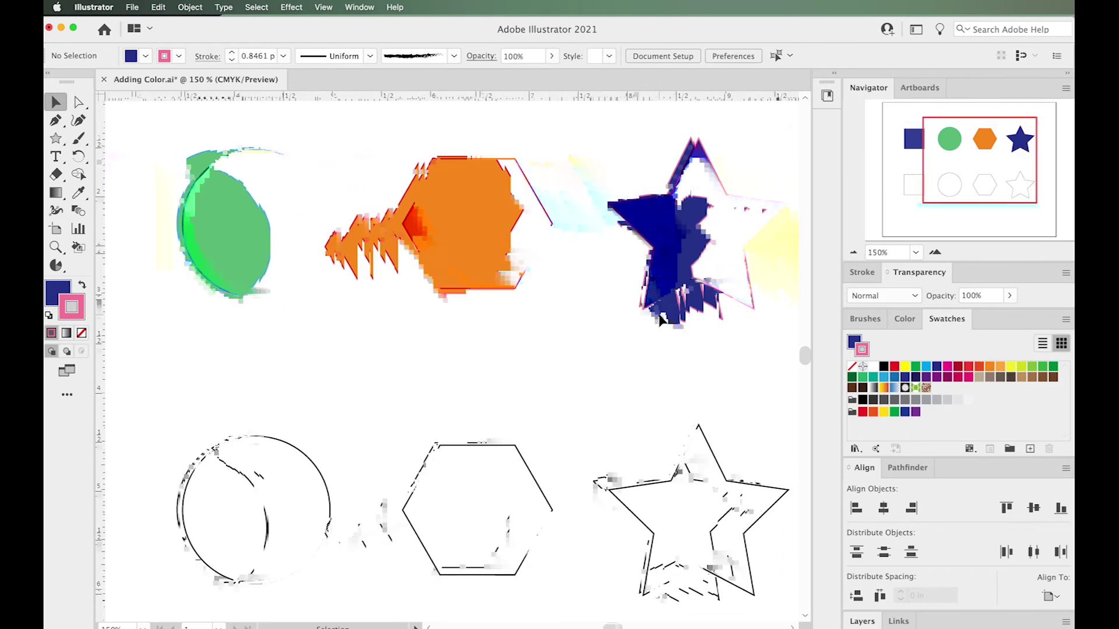
{"action": "left_click", "coordinate": [853, 252]}
{"action": "left_click", "coordinate": [853, 252]}
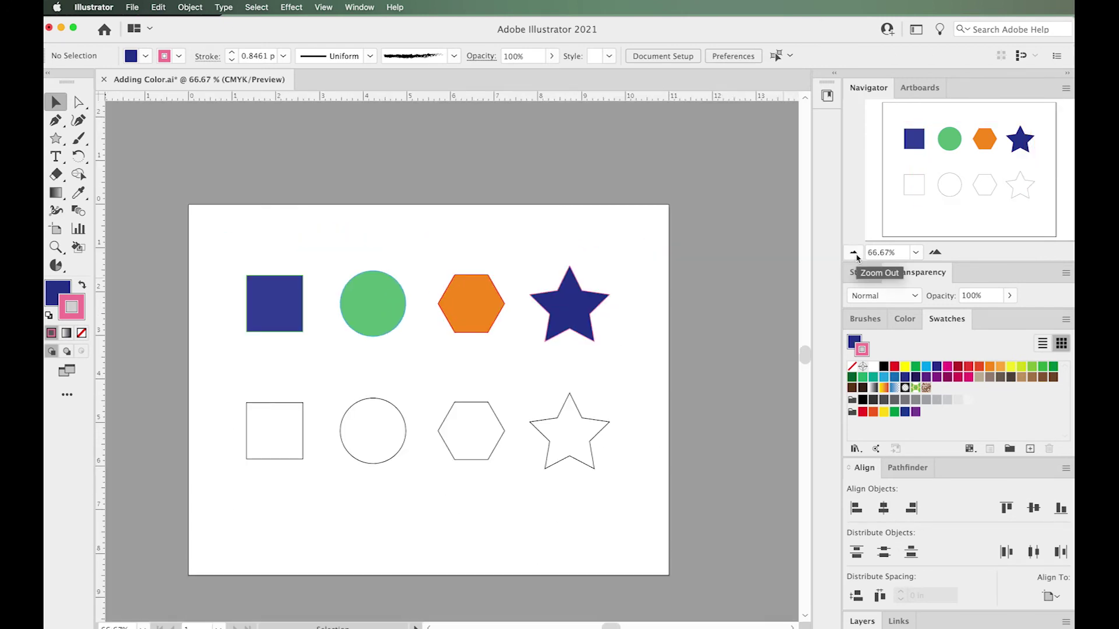
{"action": "scroll", "coordinate": [726, 325], "scroll_direction": "left", "scroll_amount": 4}
{"action": "scroll", "coordinate": [726, 325], "scroll_direction": "down", "scroll_amount": 1}
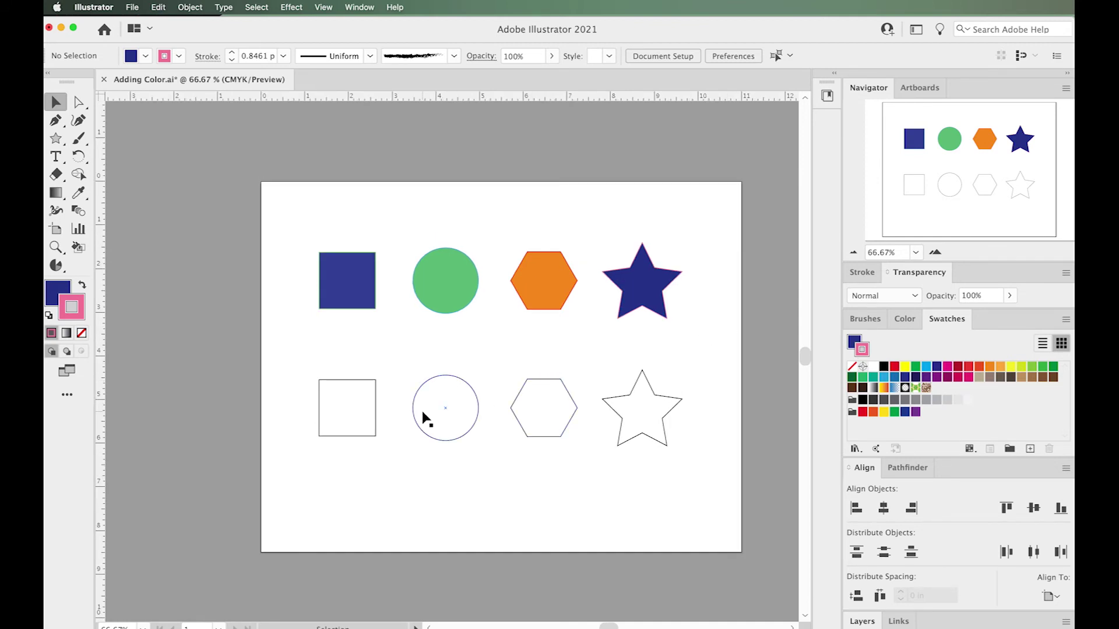
Step: Apply the white-to-black radial gradient swatch to the bottom-left square's fill, then select the bottom circle
{"action": "left_click", "coordinate": [372, 418]}
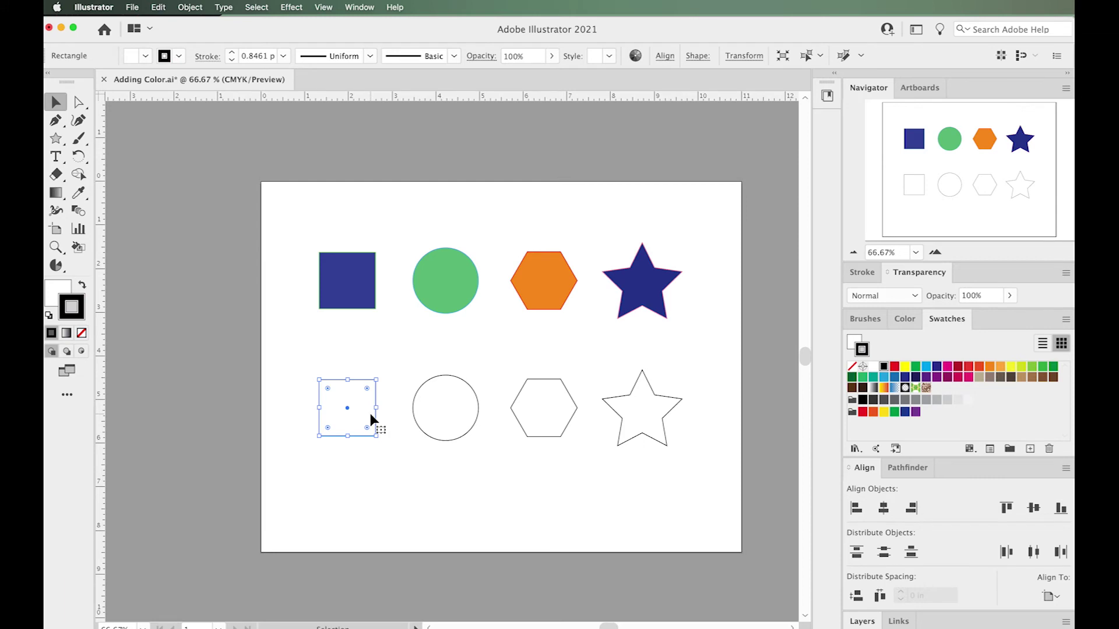
{"action": "left_click", "coordinate": [851, 343]}
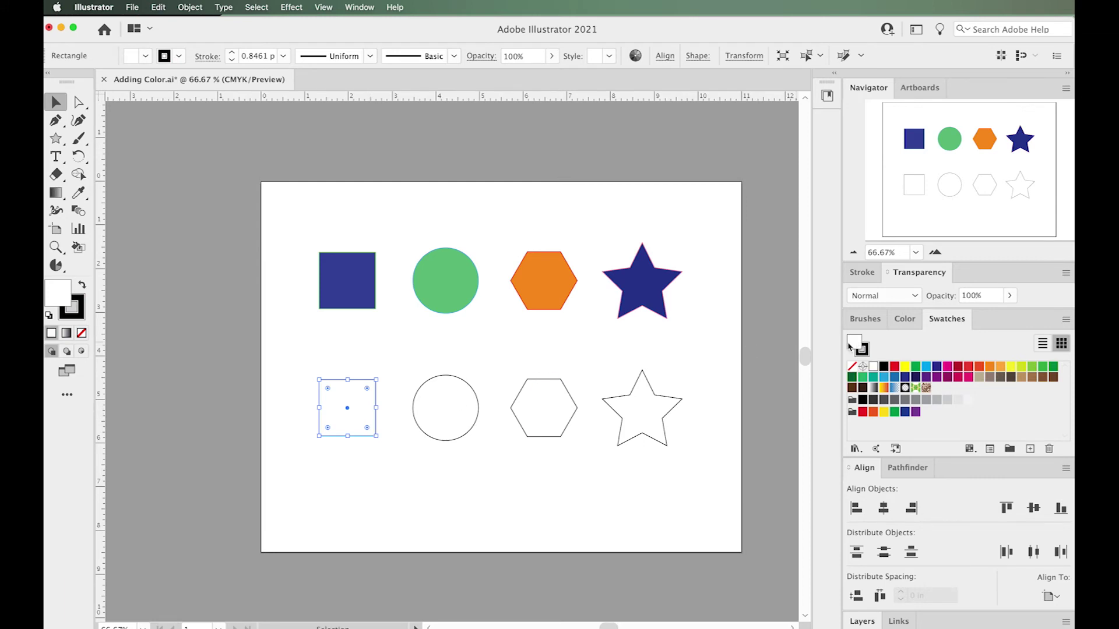
{"action": "left_click", "coordinate": [885, 388]}
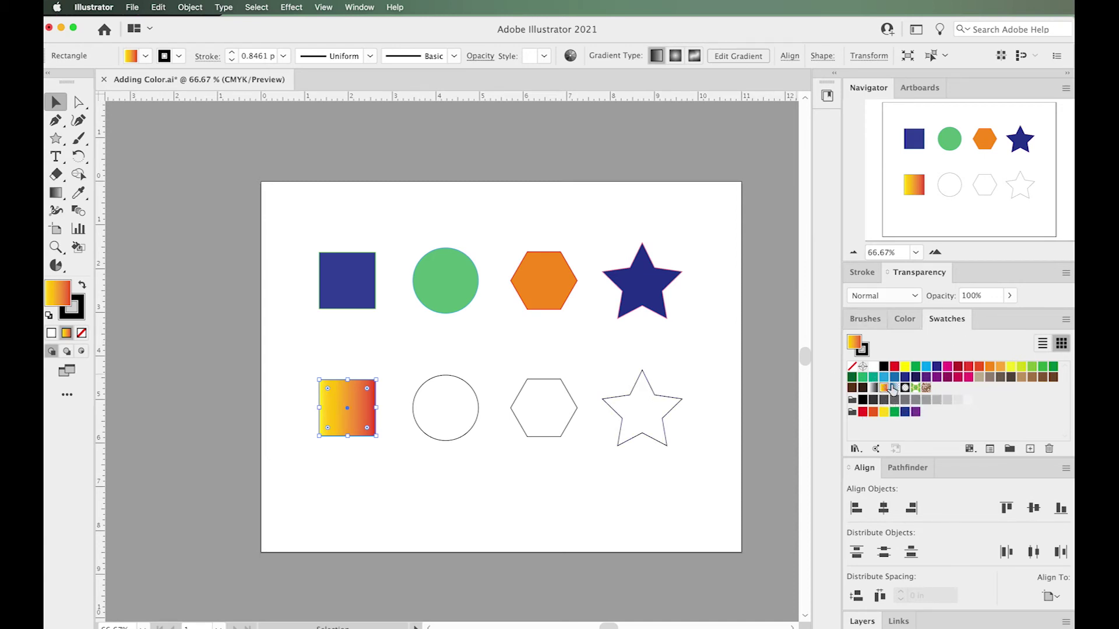
{"action": "left_click", "coordinate": [893, 387]}
{"action": "left_click", "coordinate": [905, 389]}
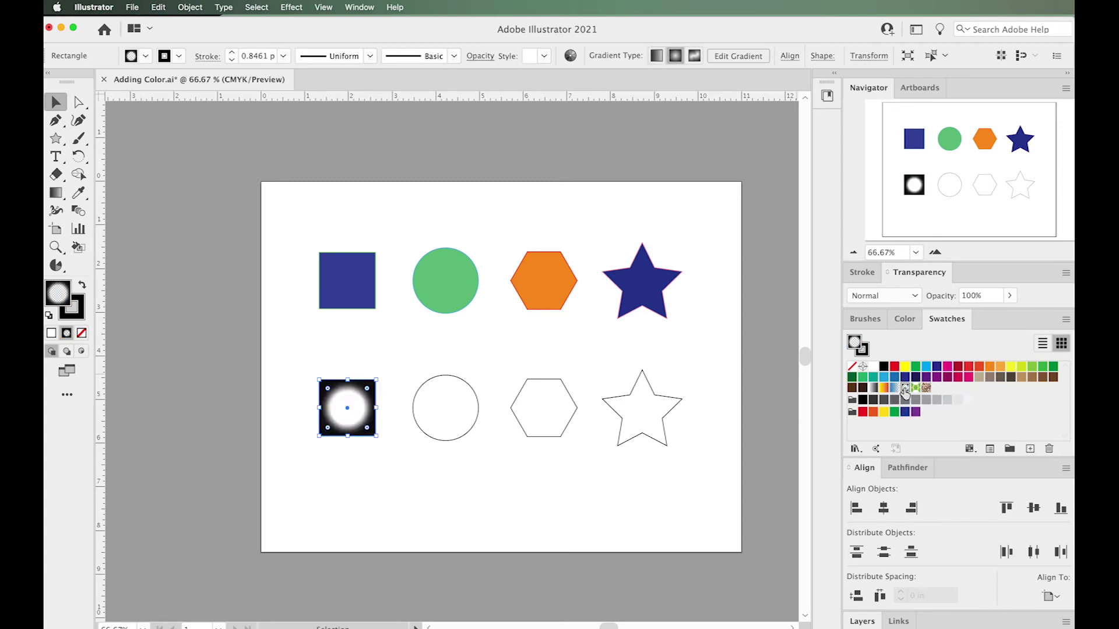
{"action": "left_click", "coordinate": [462, 439]}
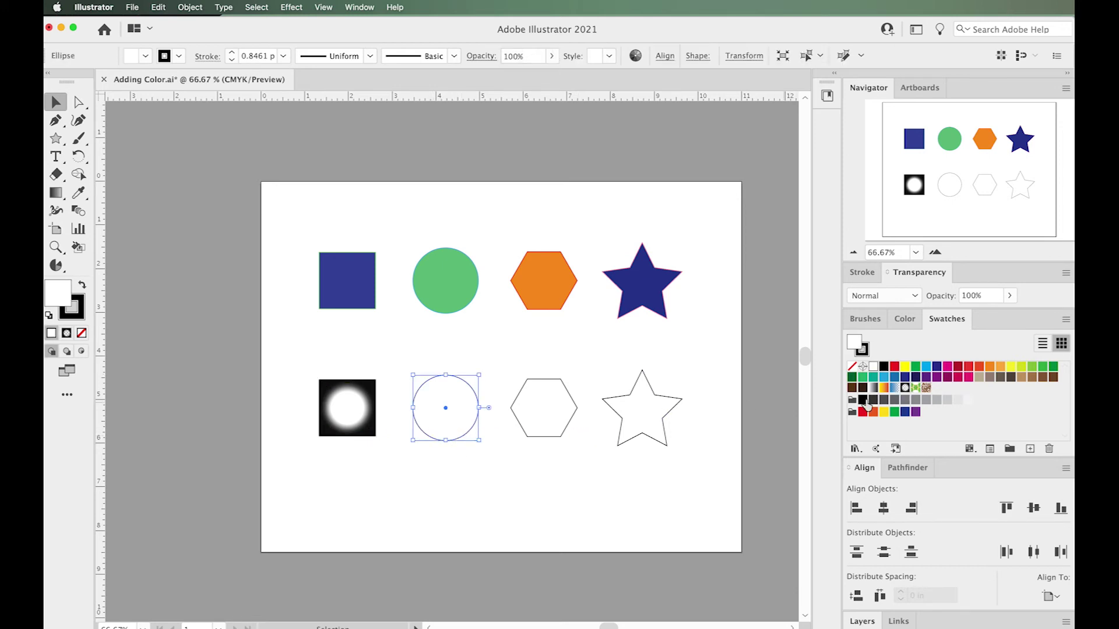
Step: Apply the Pompadour pattern swatch to the bottom circle, then select the bottom hexagon
{"action": "left_click", "coordinate": [915, 389]}
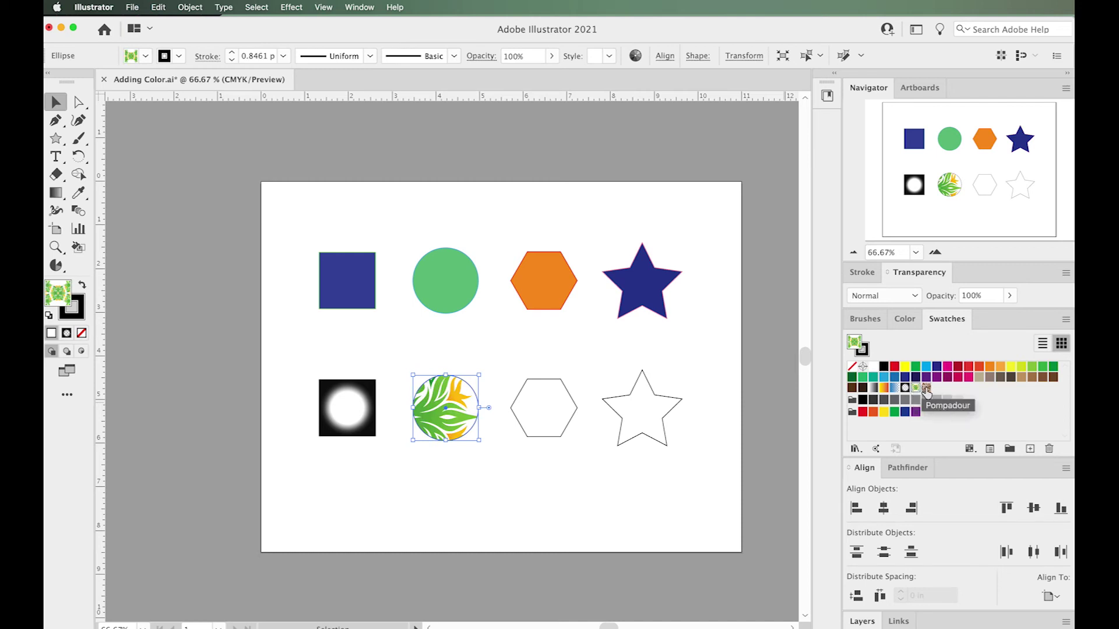
{"action": "left_click", "coordinate": [926, 389]}
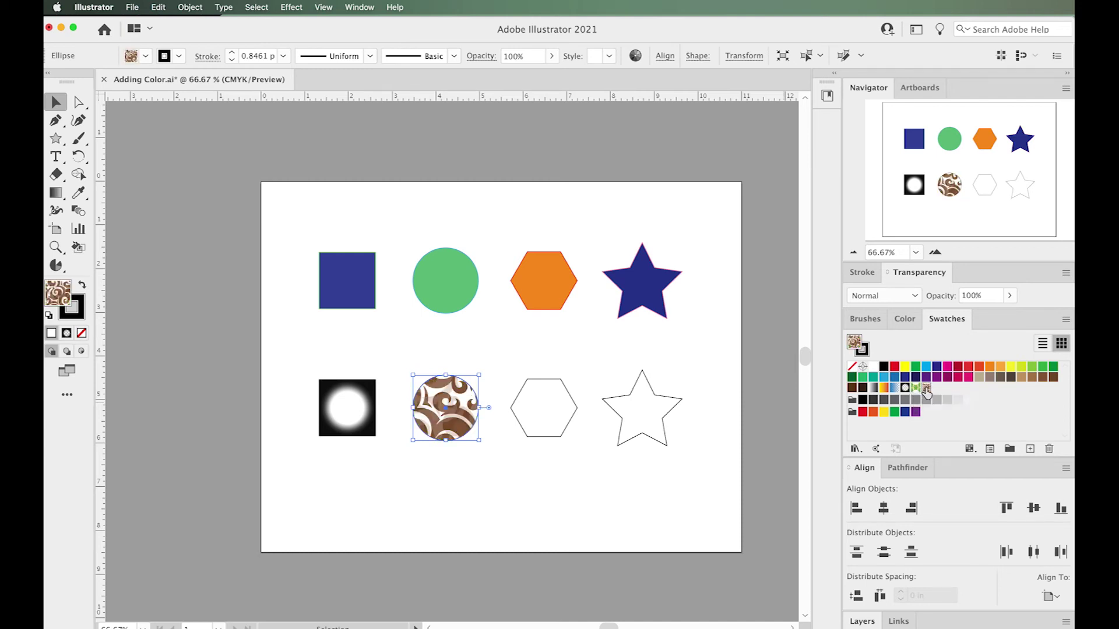
{"action": "left_click", "coordinate": [573, 407]}
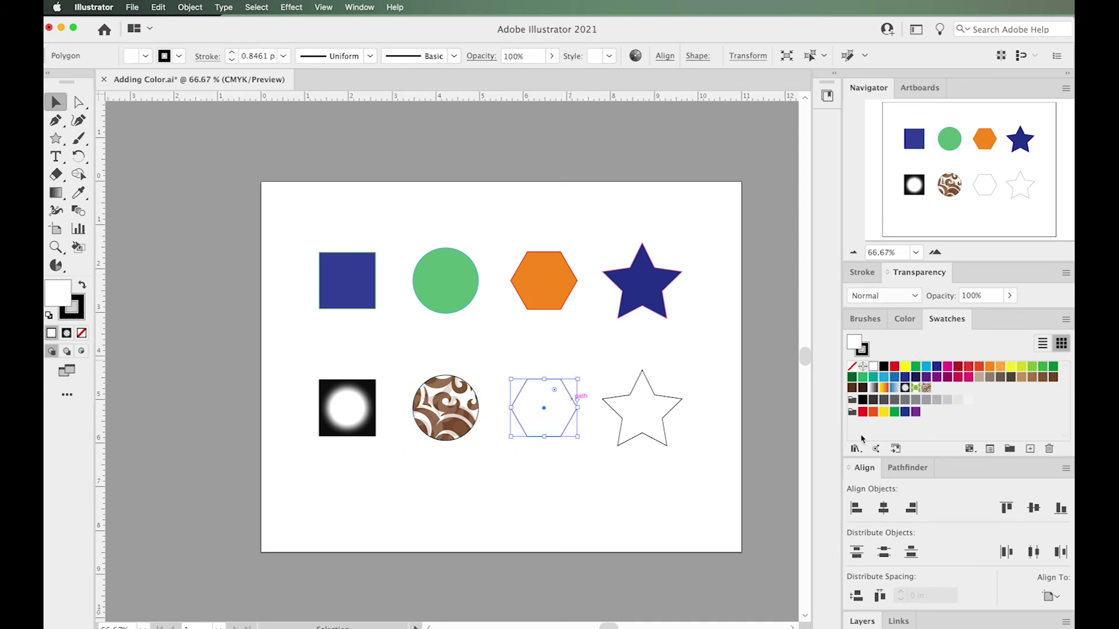
Step: Float the Swatches panel, browse Color Books, move the panel above the star, and reopen Swatch Libraries
{"action": "left_click_drag", "start_coordinate": [946, 318], "coordinate": [626, 229]}
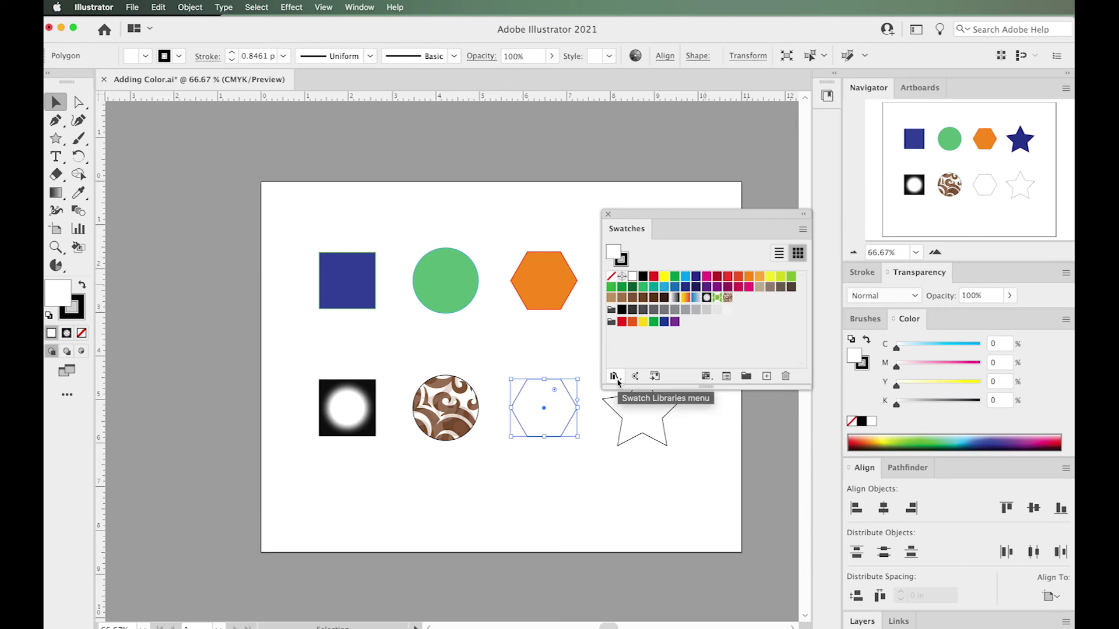
{"action": "left_click", "coordinate": [615, 378]}
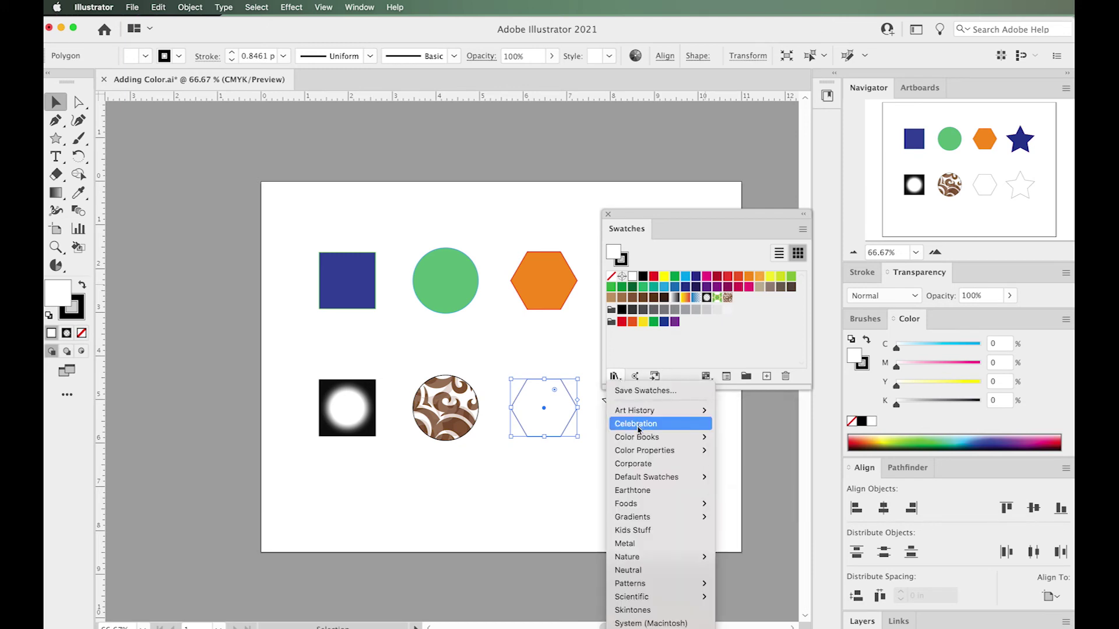
{"action": "mouse_move", "coordinate": [640, 436]}
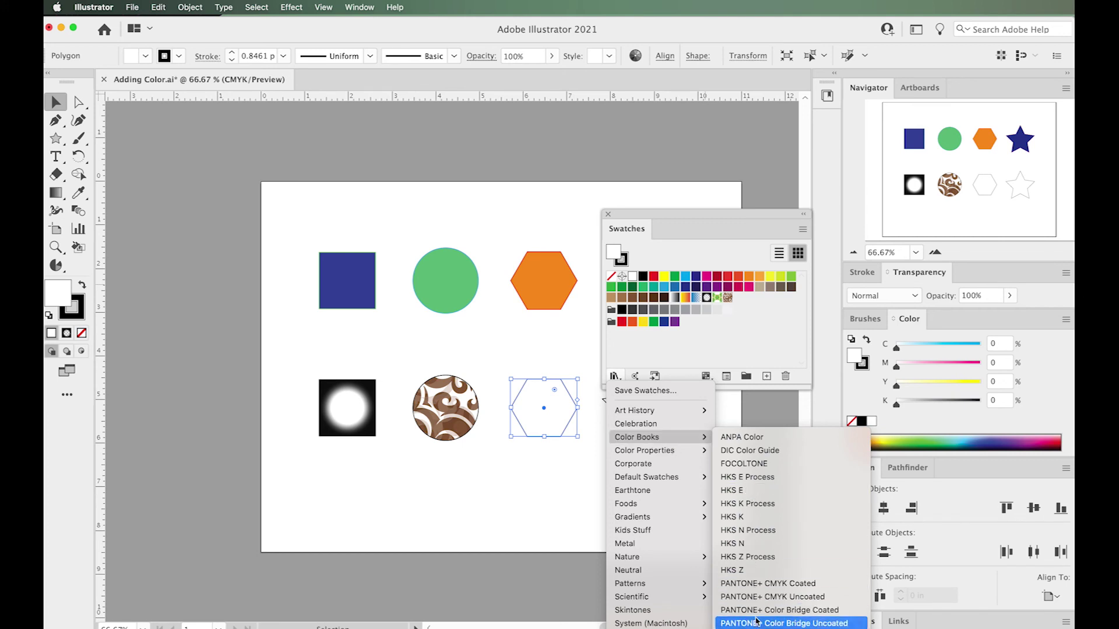
{"action": "left_click", "coordinate": [736, 215]}
{"action": "left_click_drag", "start_coordinate": [724, 207], "coordinate": [722, 126]}
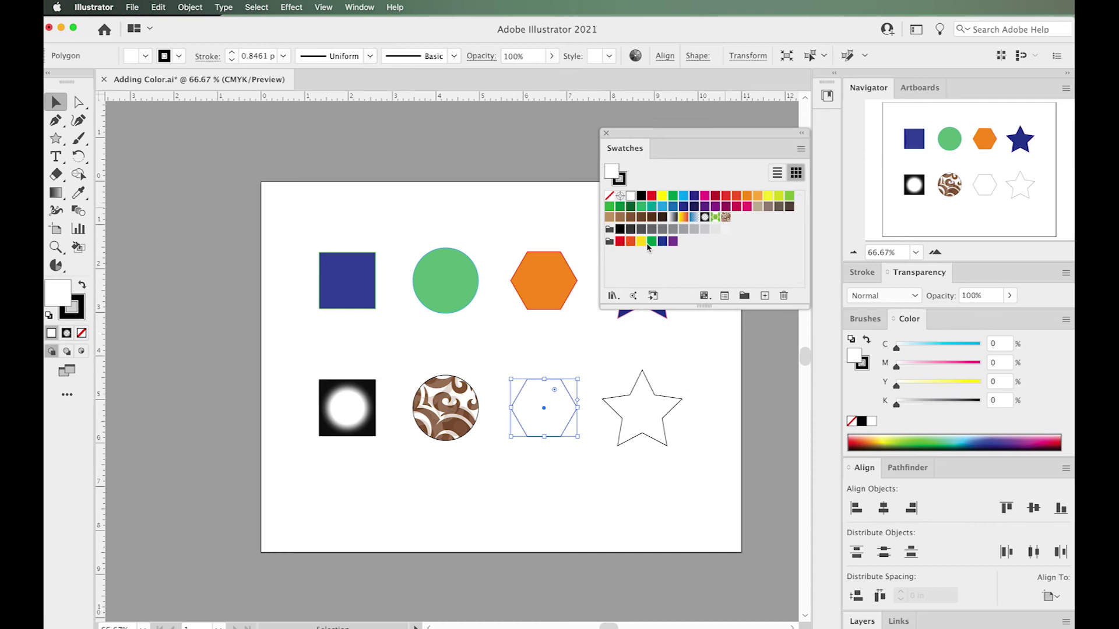
{"action": "left_click", "coordinate": [613, 295]}
Step: Load the Foods > Ice Cream library and try light green, then brown, on the hexagon
{"action": "mouse_move", "coordinate": [628, 427]}
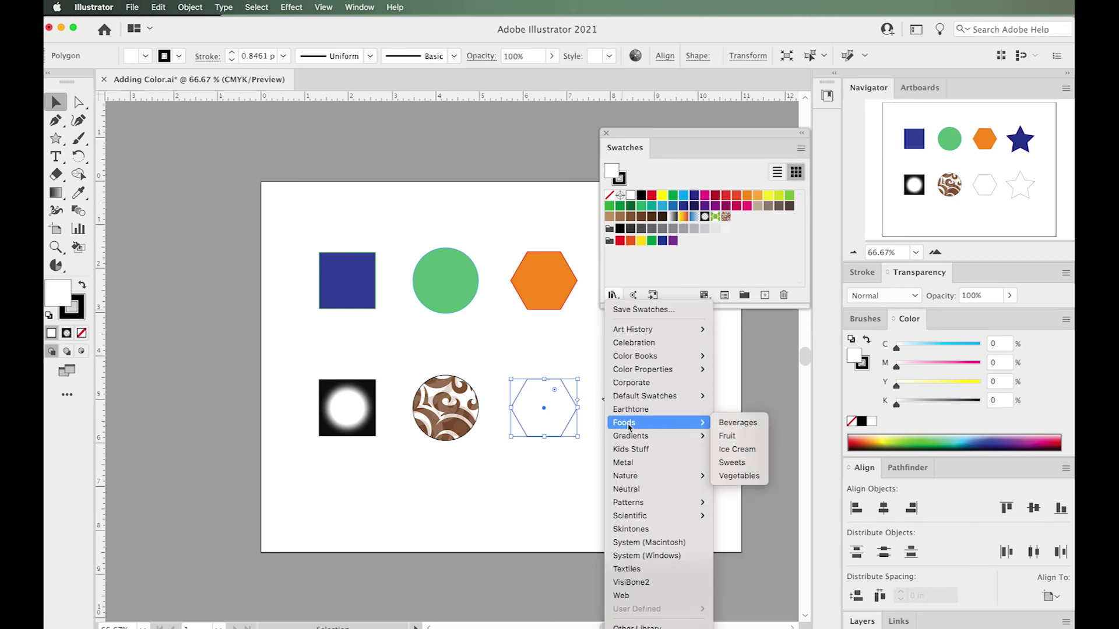
{"action": "left_click", "coordinate": [736, 449]}
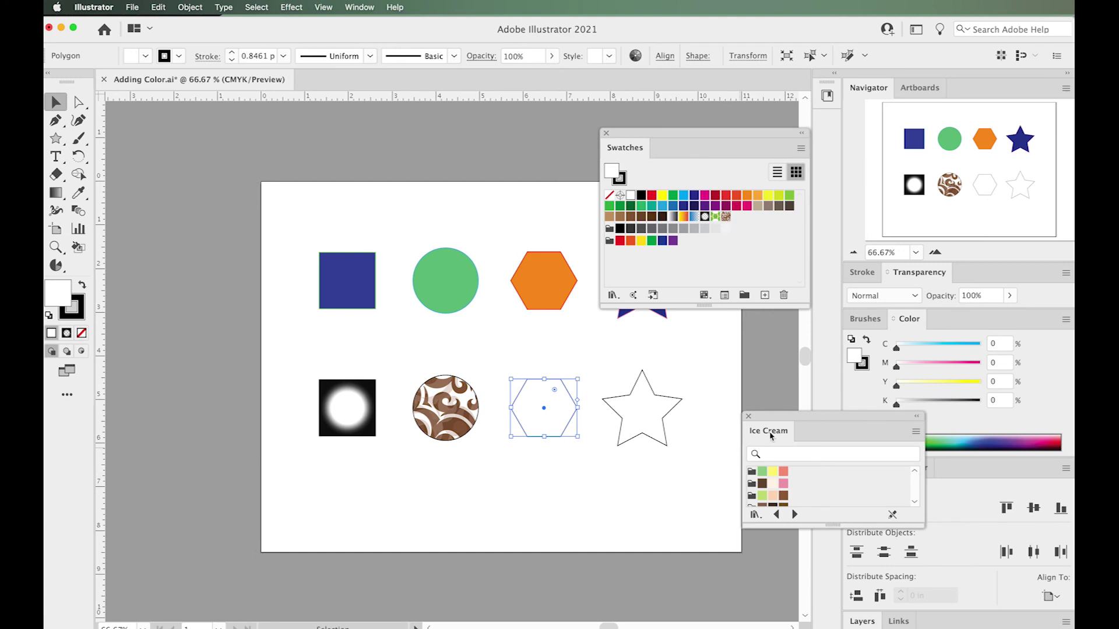
{"action": "left_click_drag", "start_coordinate": [769, 417], "coordinate": [660, 341]}
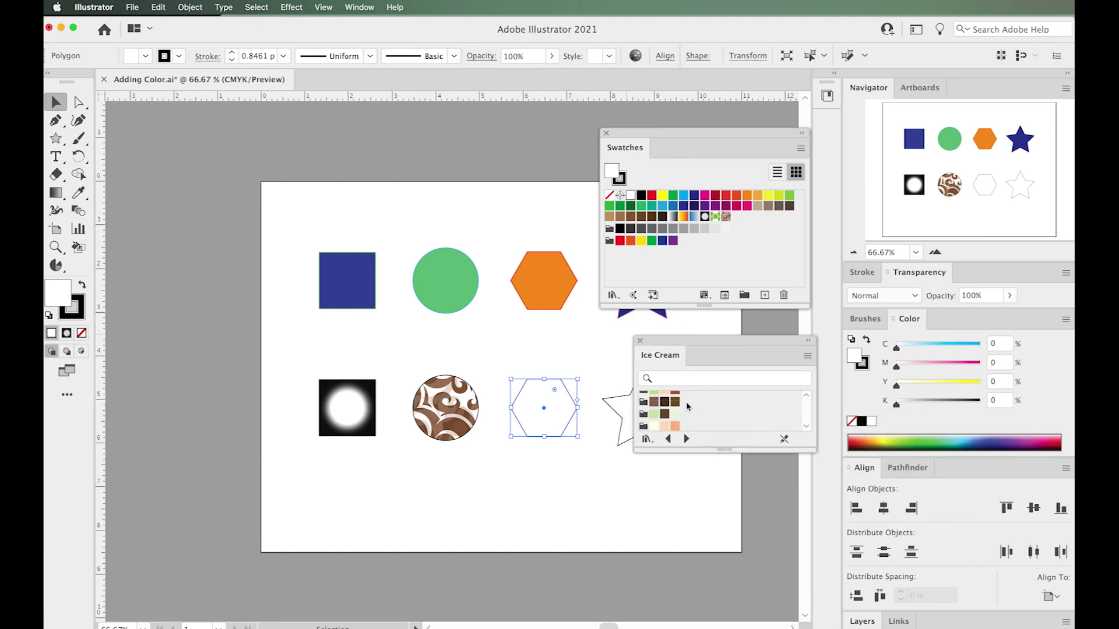
{"action": "left_click_drag", "start_coordinate": [811, 446], "coordinate": [812, 562]}
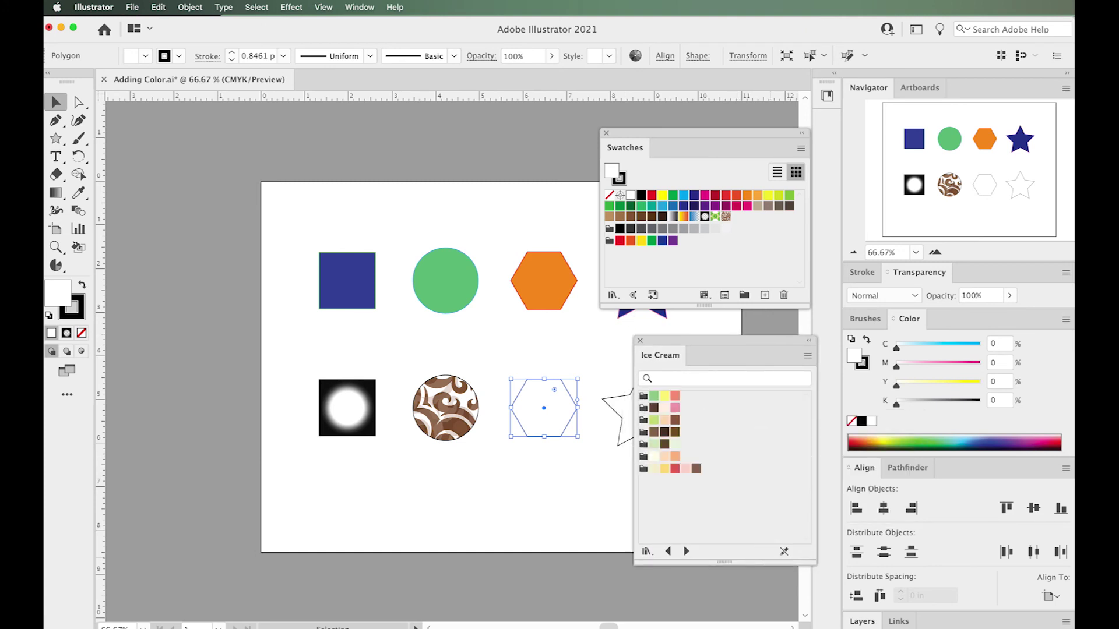
{"action": "left_click", "coordinate": [654, 420]}
{"action": "left_click", "coordinate": [674, 420]}
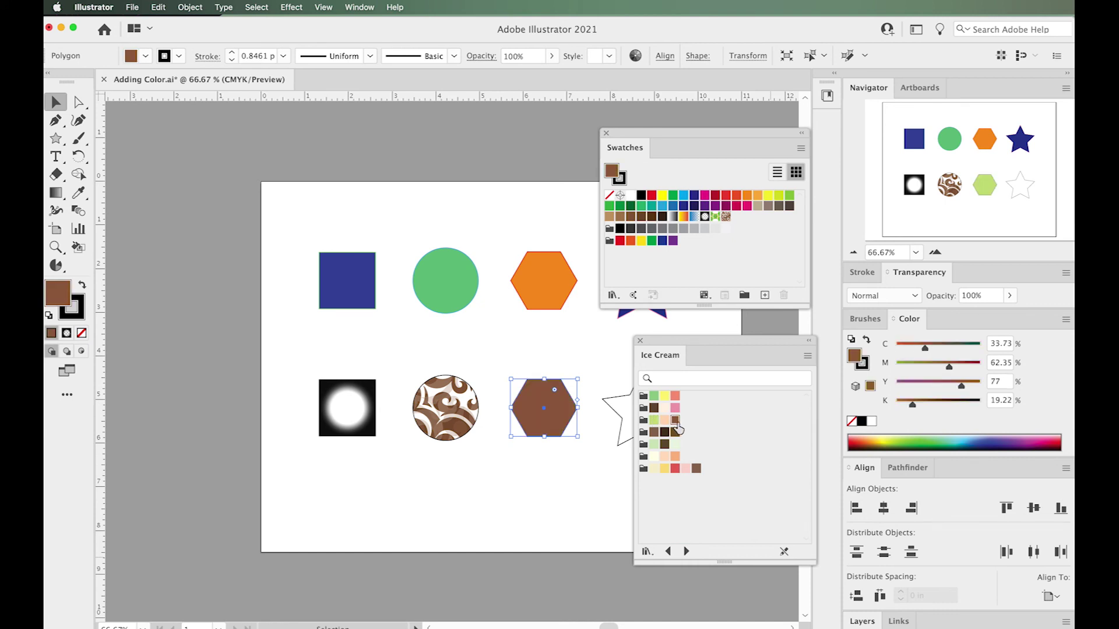
Step: Fill the hexagon with a grey from the Metal library and close that library panel
{"action": "left_click", "coordinate": [612, 295]}
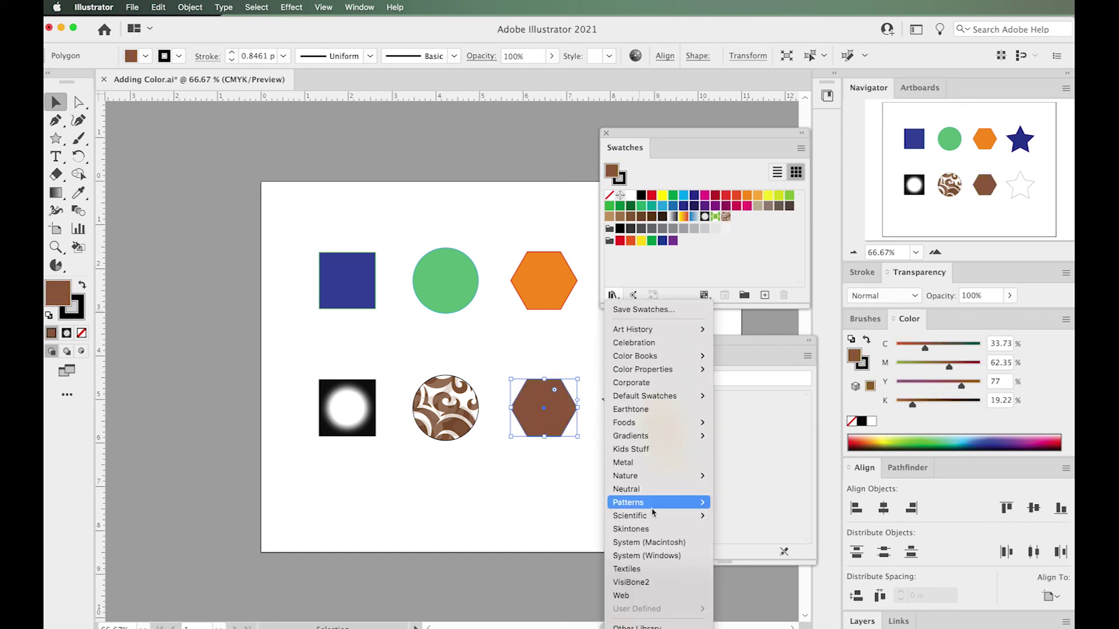
{"action": "mouse_move", "coordinate": [657, 508]}
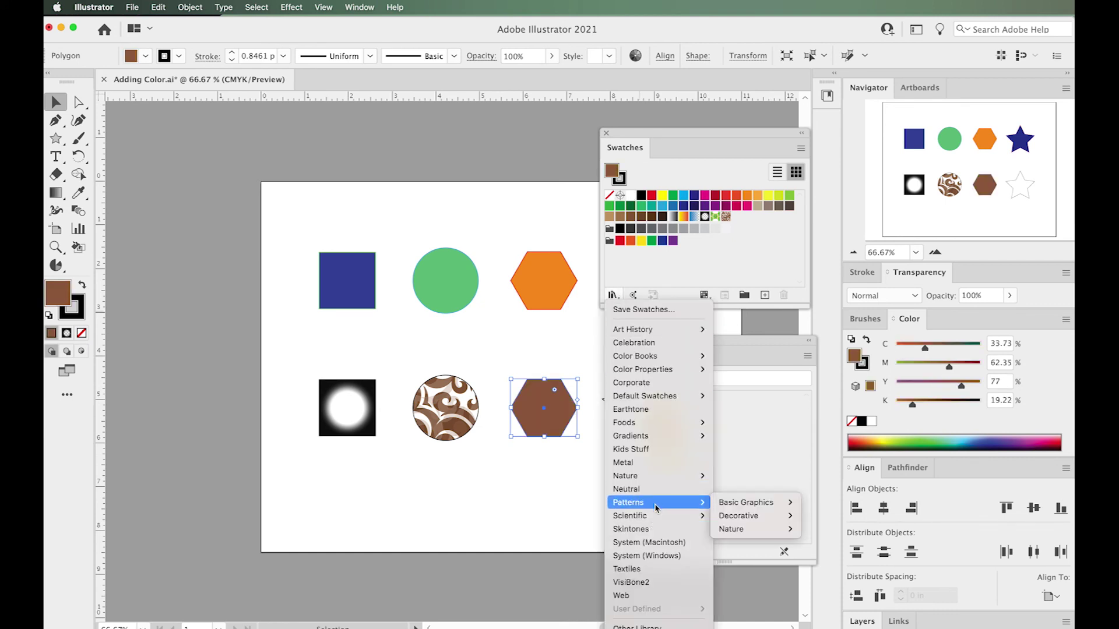
{"action": "left_click", "coordinate": [660, 462]}
{"action": "left_click", "coordinate": [664, 457]}
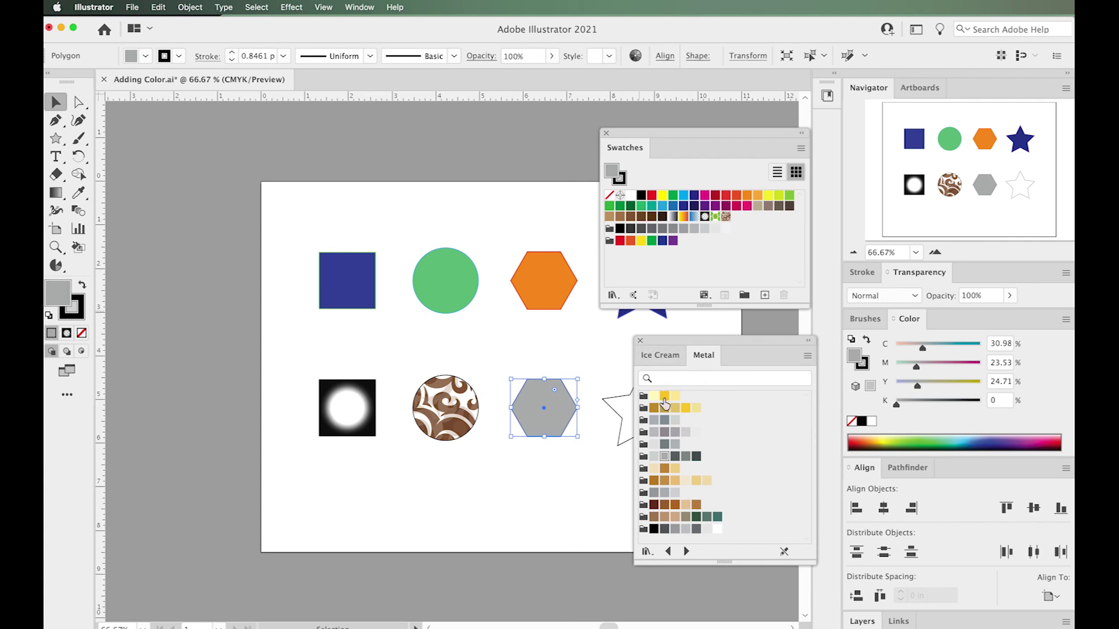
{"action": "left_click", "coordinate": [640, 341]}
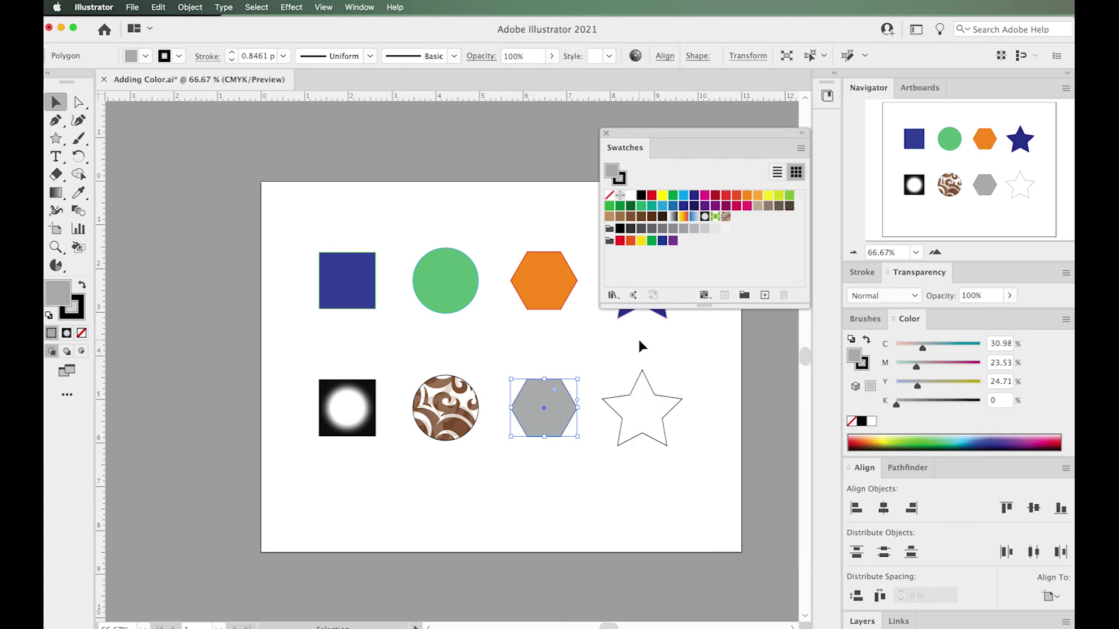
Step: Select the empty bottom-row star and load the Scientific > Split Complementary swatch library
{"action": "left_click", "coordinate": [660, 398]}
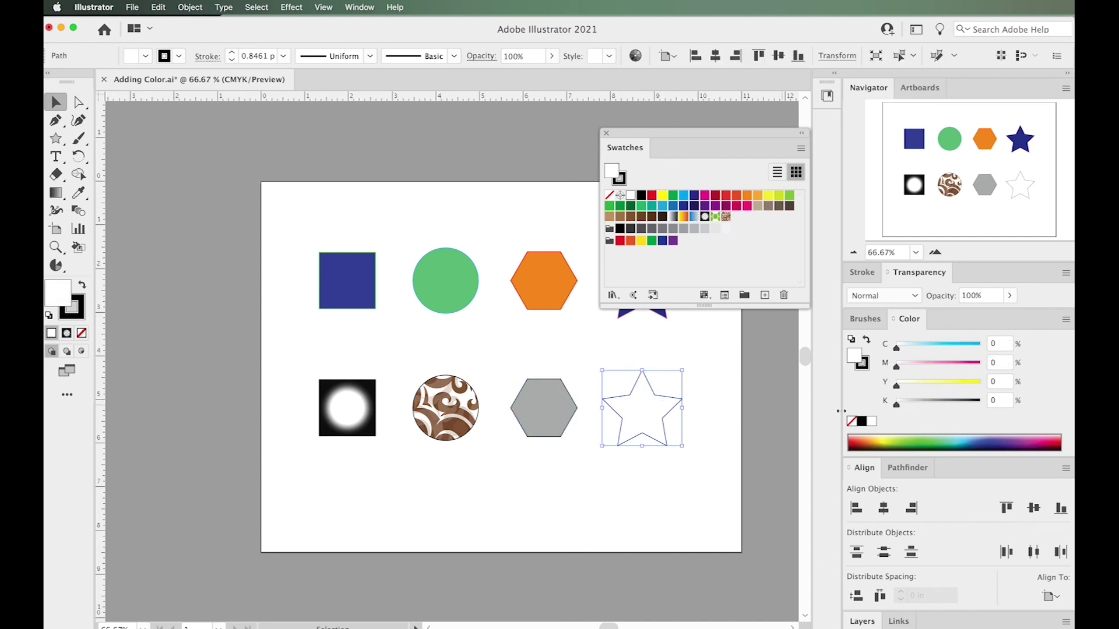
{"action": "left_click", "coordinate": [612, 295]}
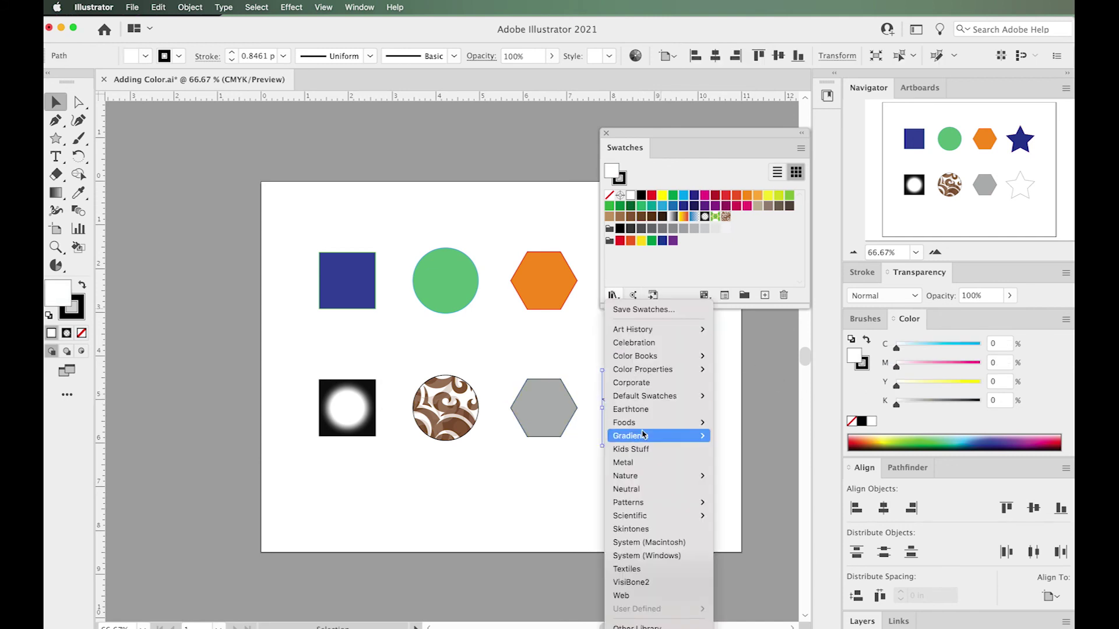
{"action": "mouse_move", "coordinate": [643, 431]}
{"action": "mouse_move", "coordinate": [652, 517]}
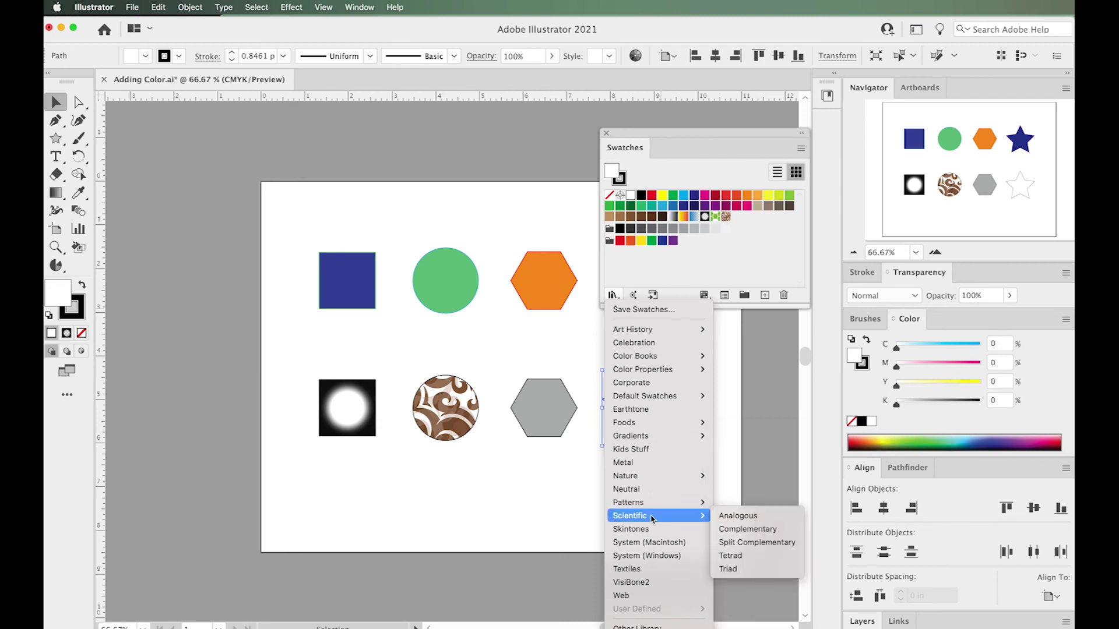
{"action": "left_click", "coordinate": [723, 543]}
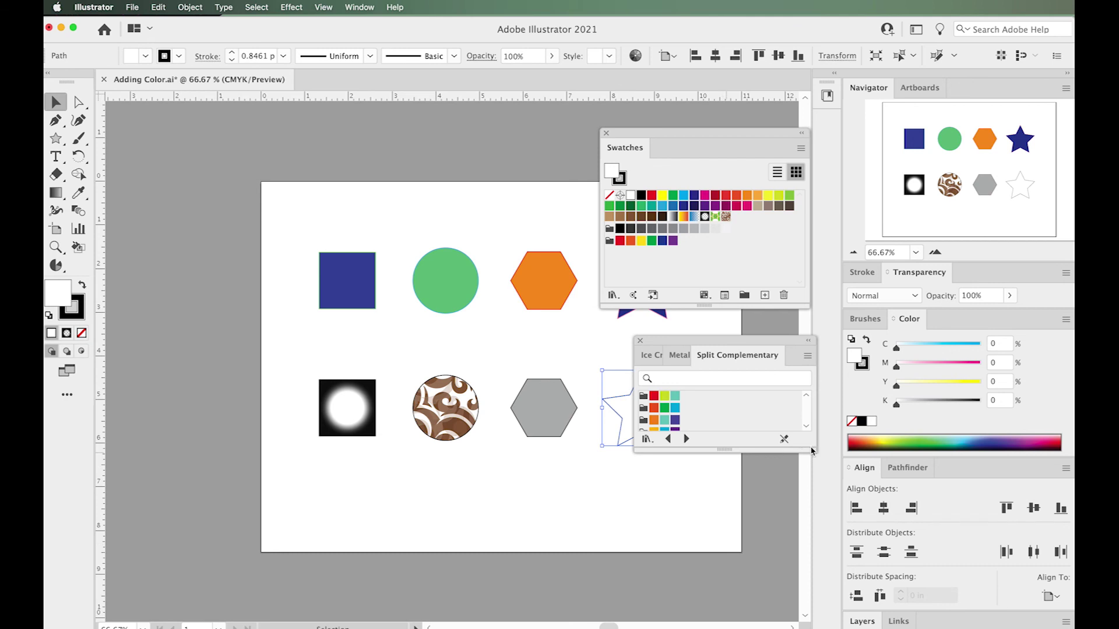
Step: Try purple, then fill the star bright cyan, dock the library panel and deselect
{"action": "left_click_drag", "start_coordinate": [810, 460], "coordinate": [809, 564]}
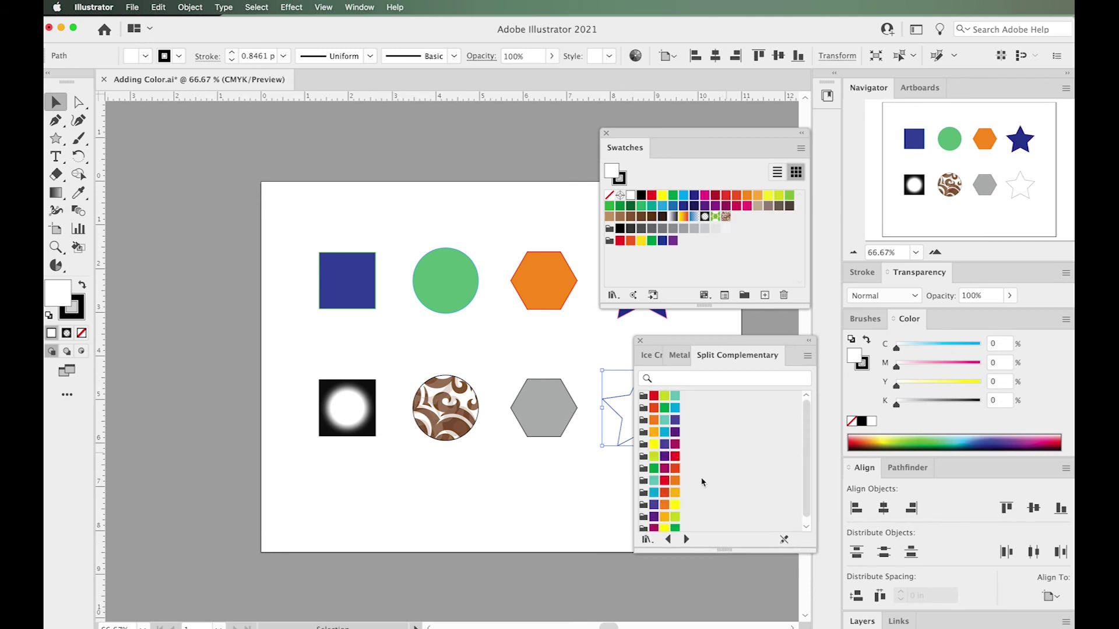
{"action": "left_click", "coordinate": [665, 457]}
{"action": "left_click", "coordinate": [664, 432]}
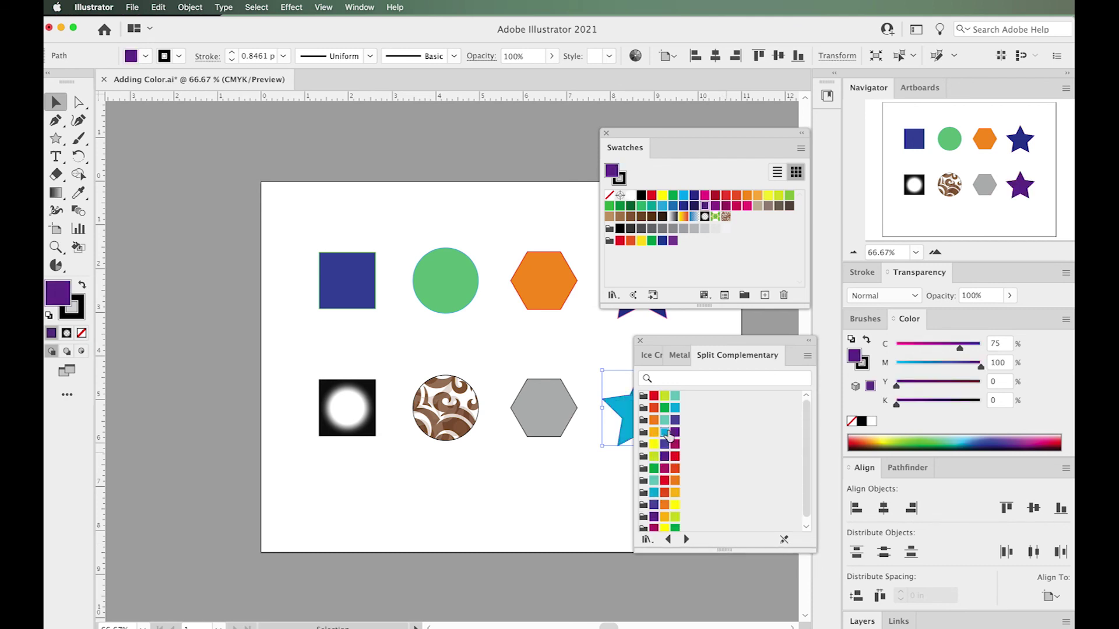
{"action": "left_click_drag", "start_coordinate": [712, 342], "coordinate": [956, 318]}
{"action": "left_click", "coordinate": [708, 510]}
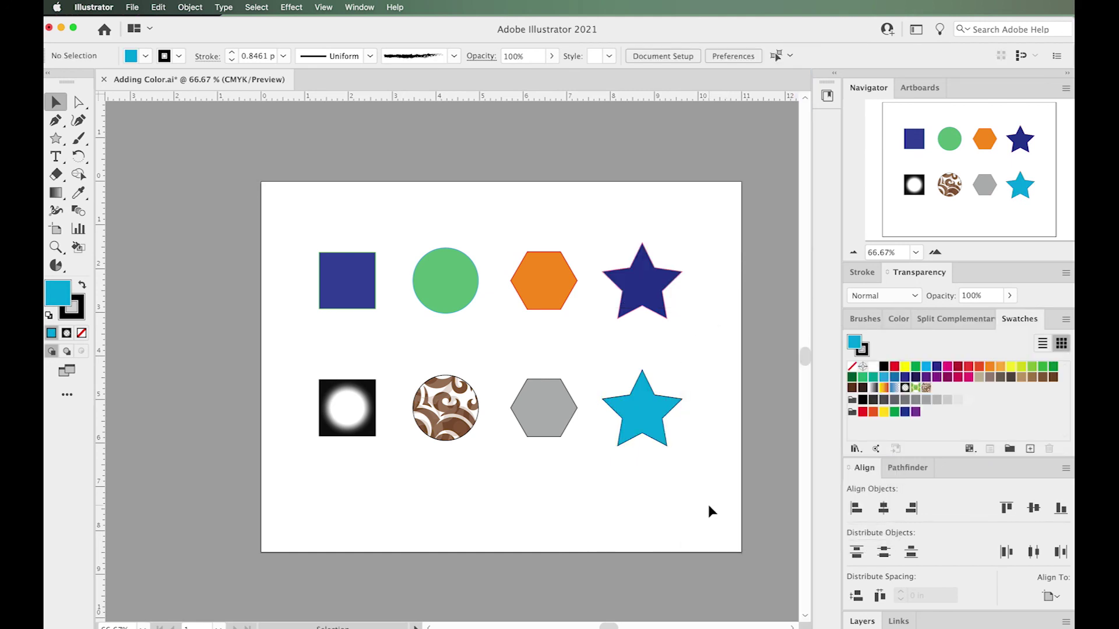